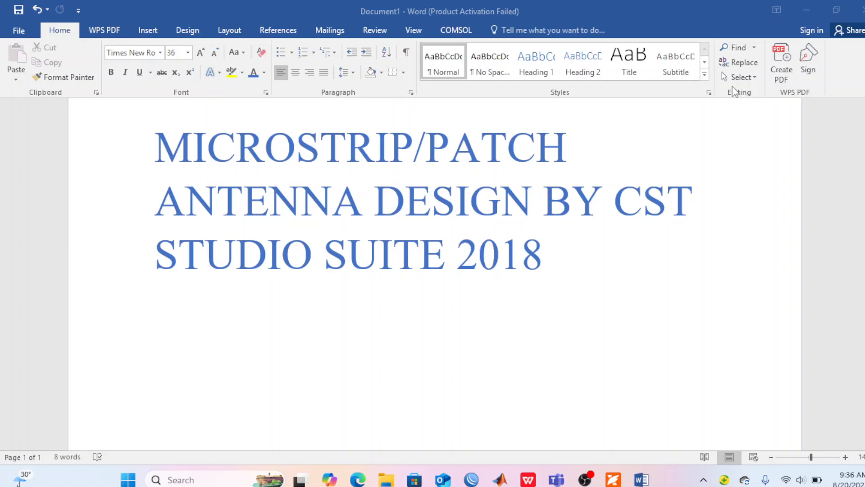
Step: Launch CST STUDIO SUITE 2018 and dismiss the Quick Introduction Video prompt
{"action": "left_click", "coordinate": [175, 479]}
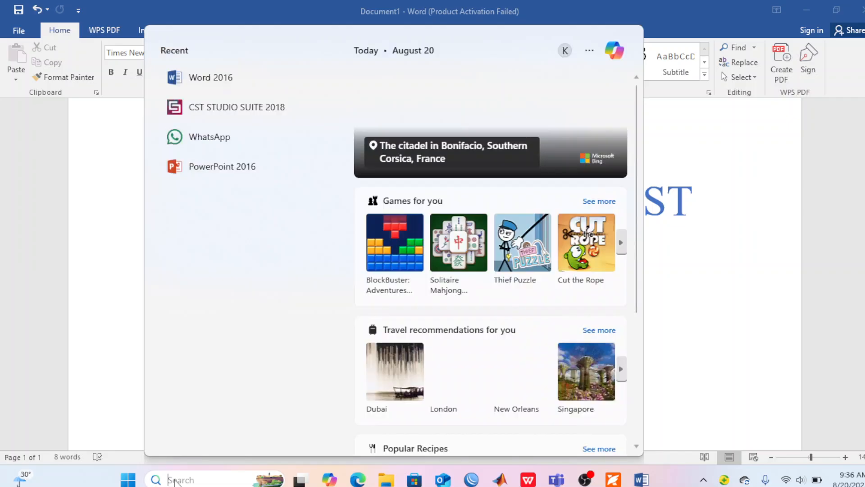
{"action": "left_click", "coordinate": [240, 108]}
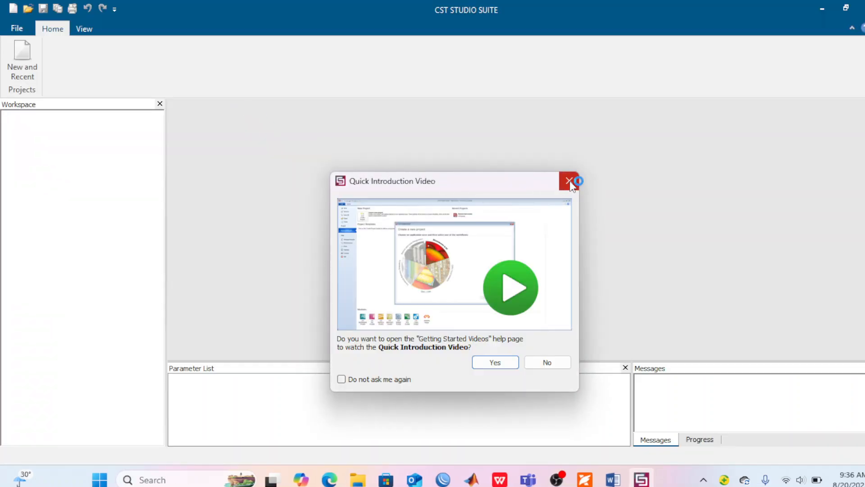
{"action": "left_click", "coordinate": [569, 181]}
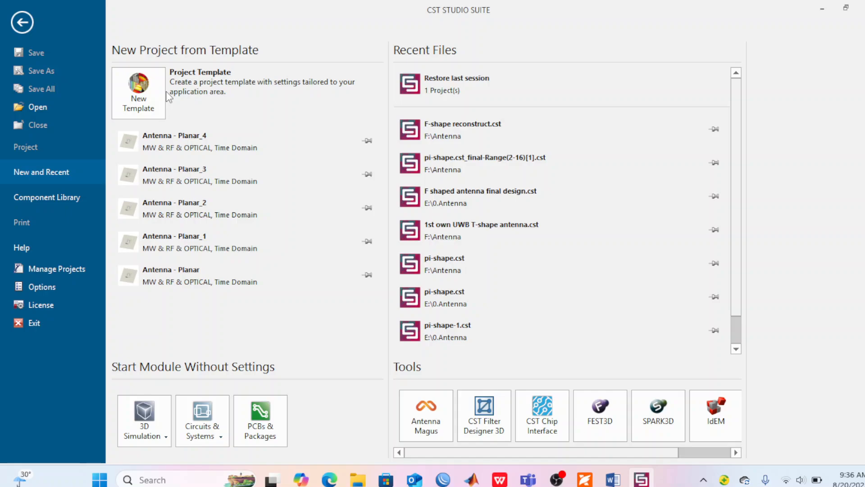
Step: Start a new project template in the MW & RF & Optical area for Antennas
{"action": "left_click", "coordinate": [153, 93]}
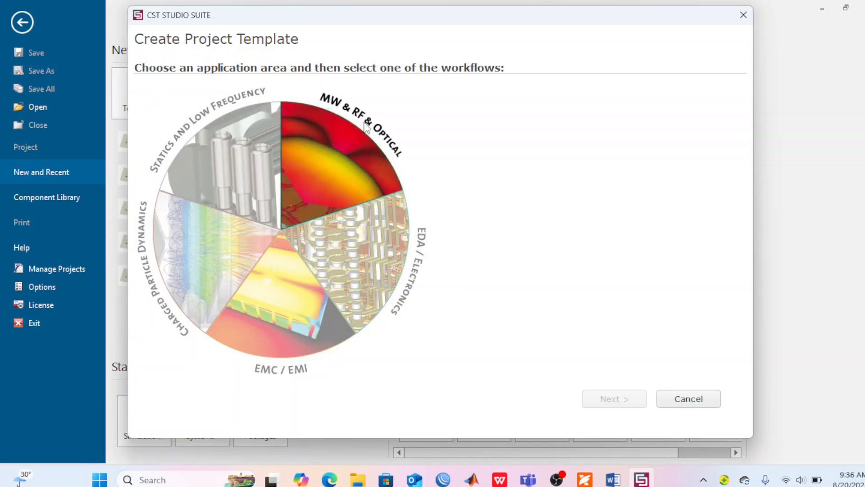
{"action": "left_click", "coordinate": [328, 161]}
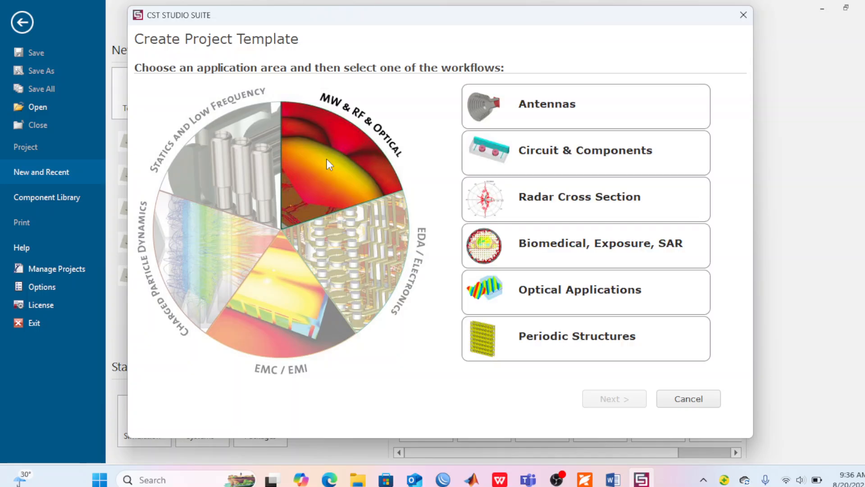
{"action": "left_click", "coordinate": [575, 110]}
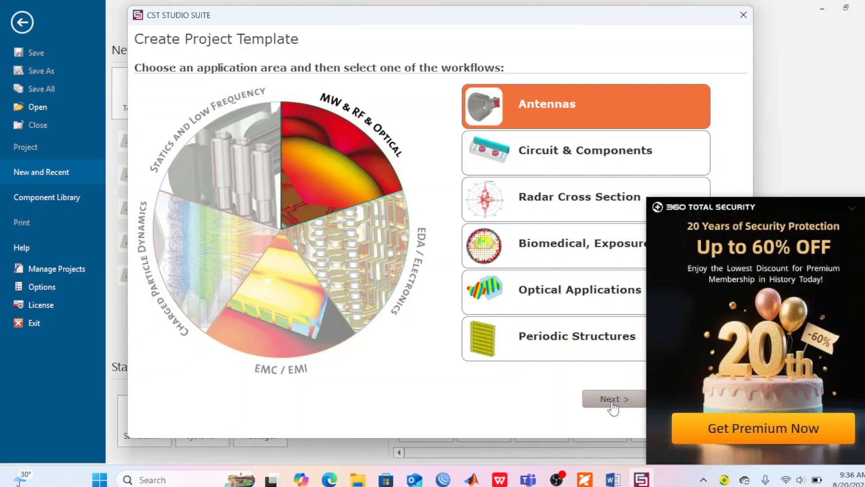
{"action": "left_click", "coordinate": [613, 405]}
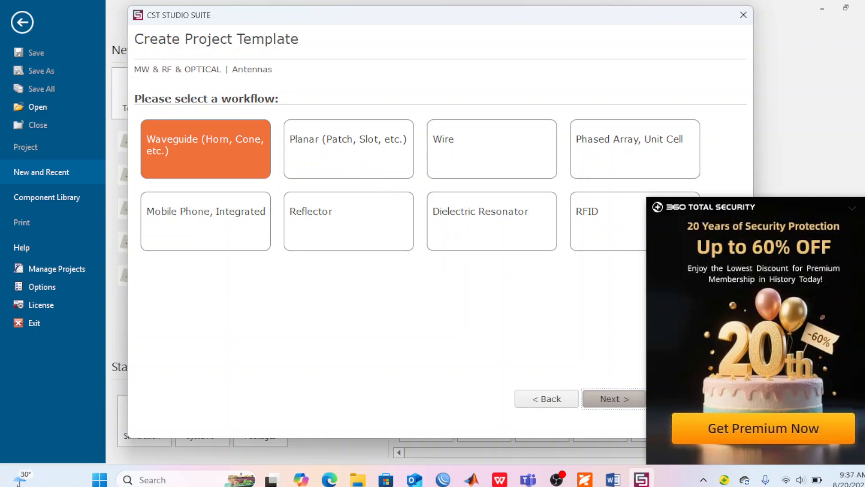
Step: Close the pop-up advert and choose the Planar (Patch, Slot, etc.) workflow with the Time Domain solver, keeping the mm, GHz, ns and Kelvin units
{"action": "left_click", "coordinate": [852, 208]}
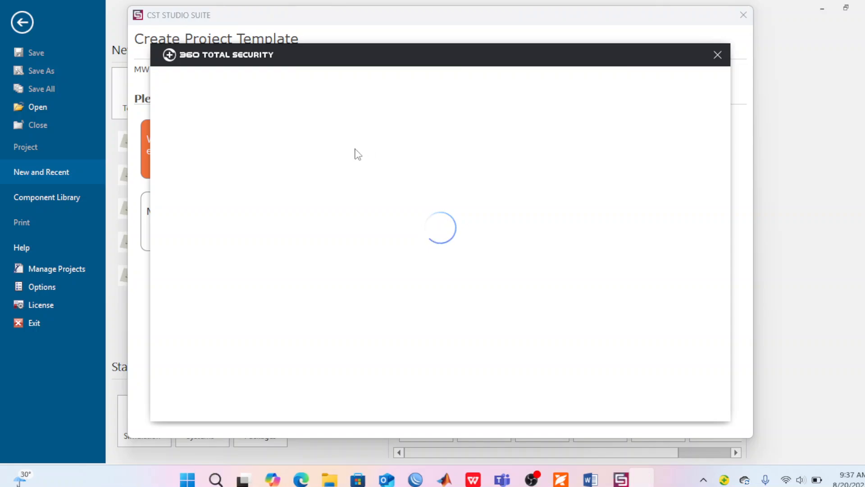
{"action": "left_click", "coordinate": [718, 55]}
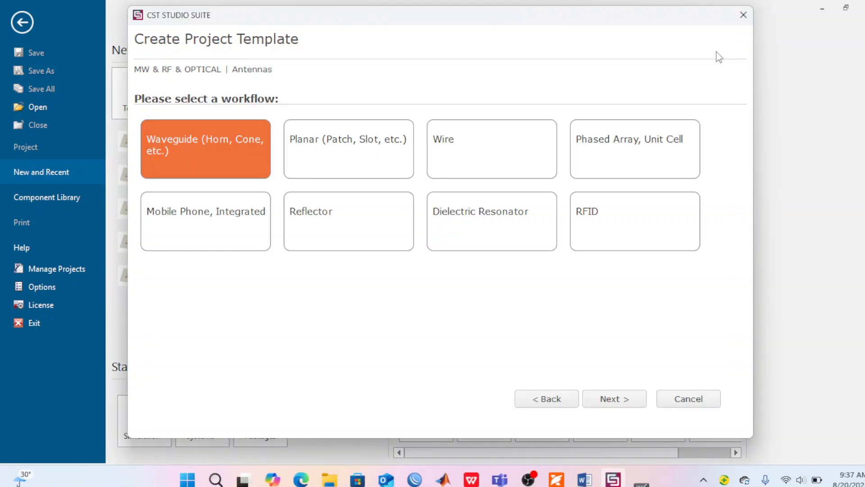
{"action": "left_click", "coordinate": [327, 150]}
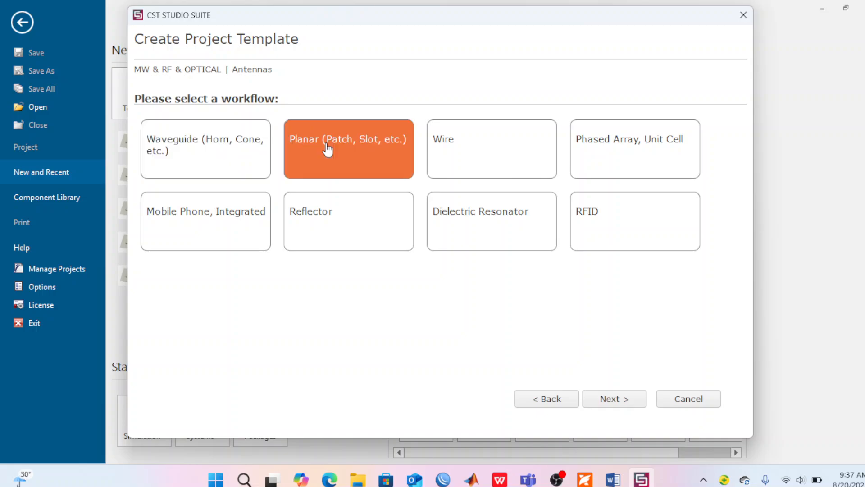
{"action": "left_click", "coordinate": [615, 399]}
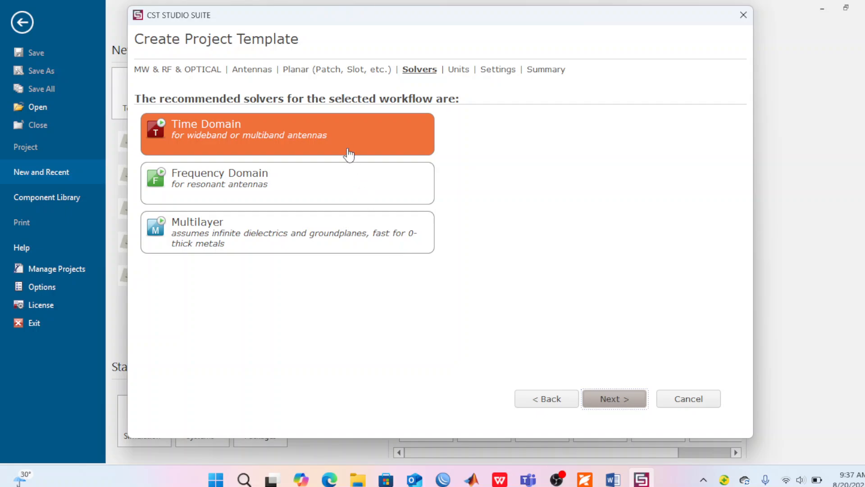
{"action": "left_click", "coordinate": [609, 401]}
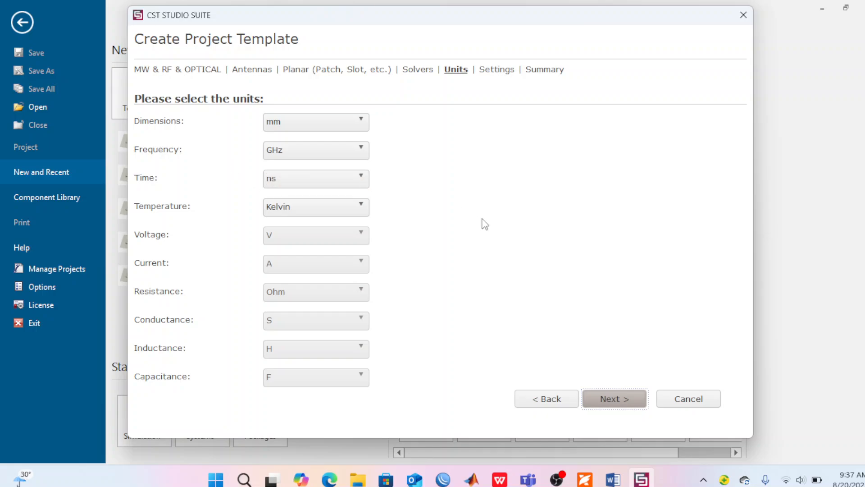
{"action": "left_click", "coordinate": [611, 399]}
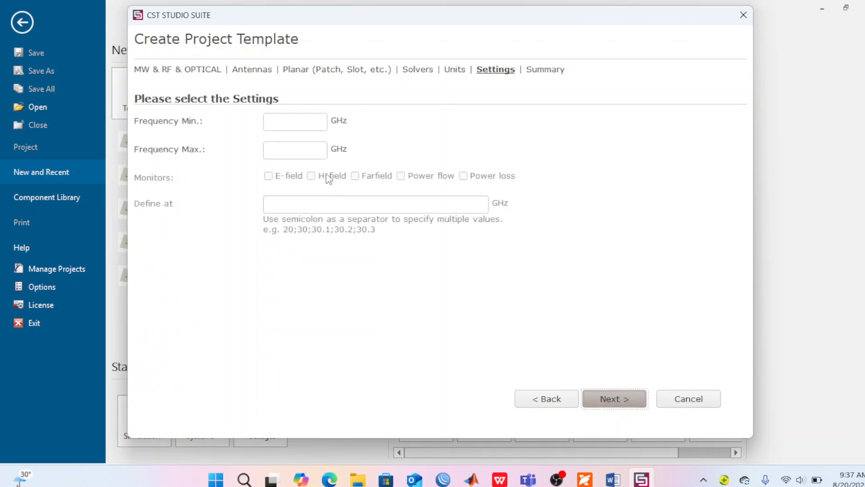
Step: Set the frequency range to 1–10 GHz with E-field, H-field and Farfield monitors, and finish creating the project template
{"action": "left_click", "coordinate": [281, 124]}
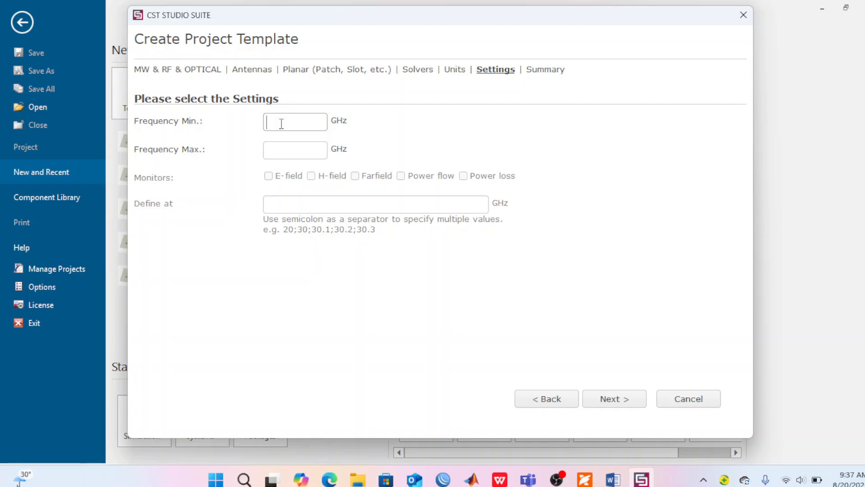
{"action": "type", "text": "1"}
{"action": "left_click", "coordinate": [274, 150]}
{"action": "type", "text": "10"}
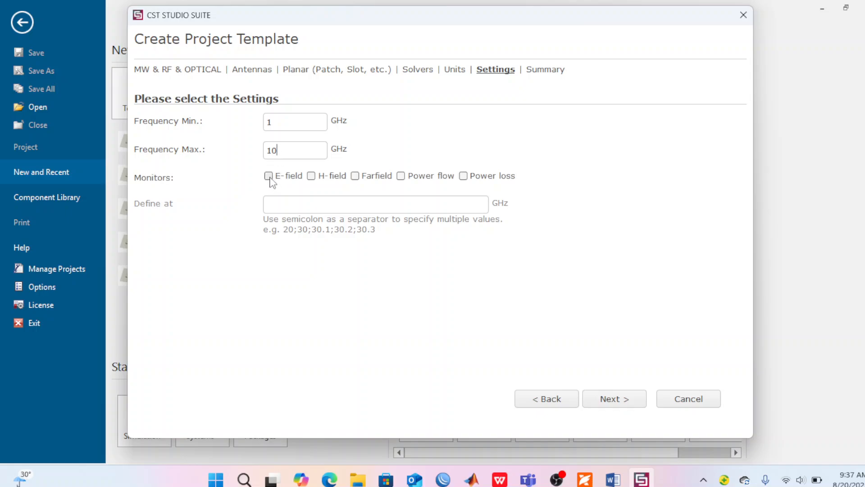
{"action": "left_click", "coordinate": [268, 176]}
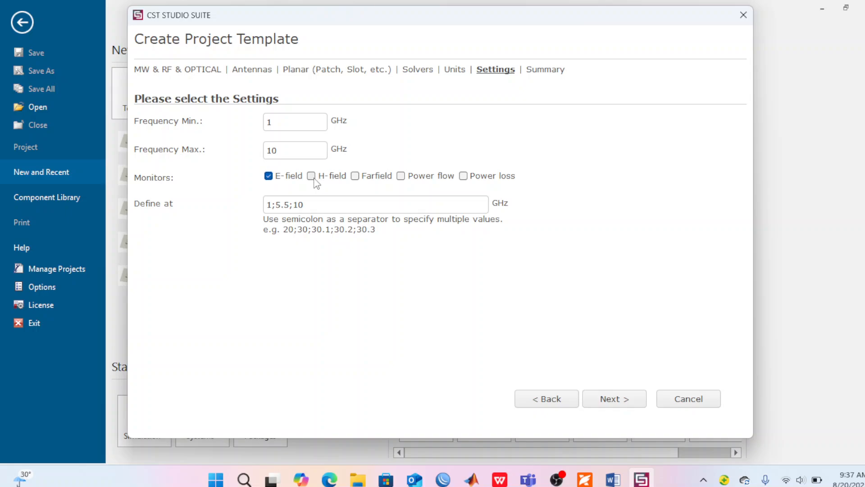
{"action": "left_click", "coordinate": [312, 176]}
{"action": "left_click", "coordinate": [355, 176]}
{"action": "left_click", "coordinate": [608, 402]}
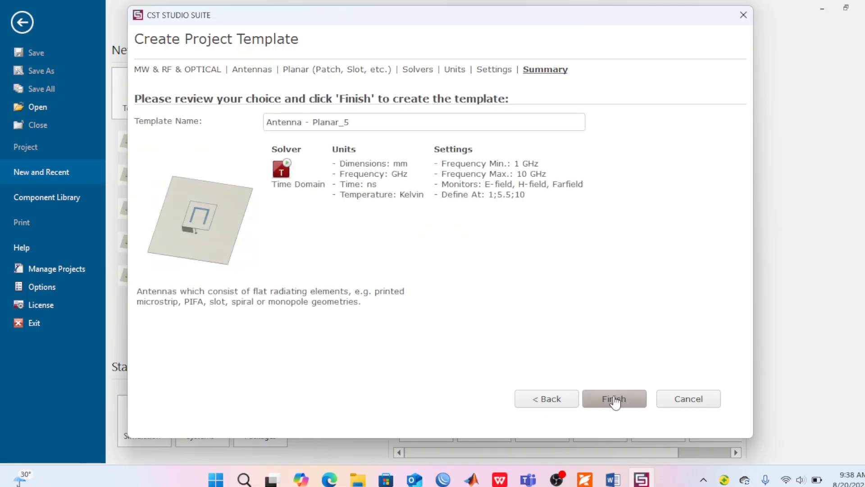
{"action": "left_click", "coordinate": [616, 402]}
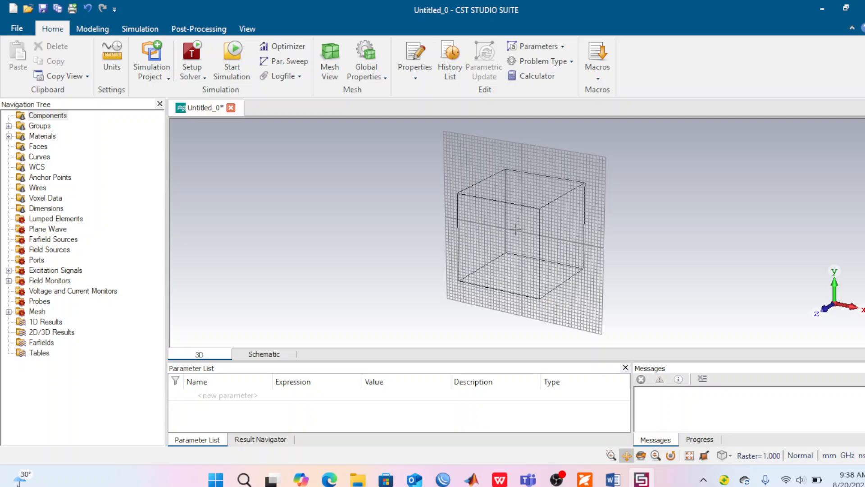
Step: Switch to the panda2010 PDF in Foxit, examine the F-shaped antenna's substrate thickness and Figure 1 dimensions, and return to CST STUDIO SUITE
{"action": "left_click", "coordinate": [640, 455]}
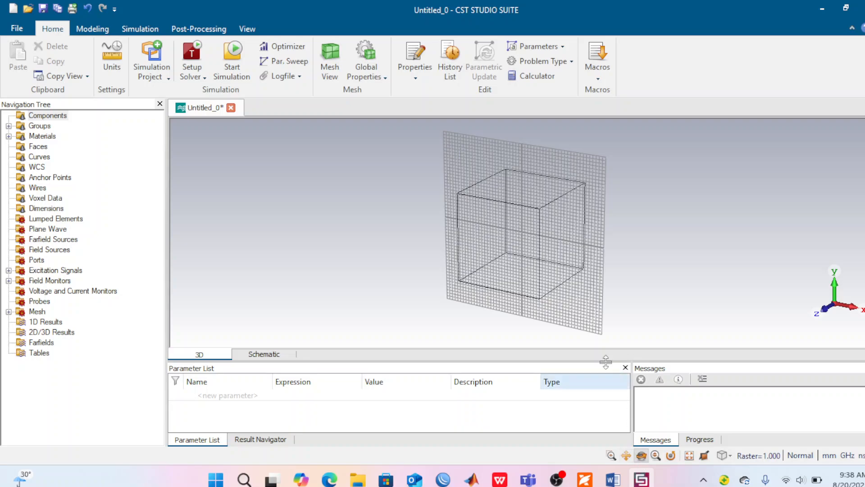
{"action": "left_click_drag", "start_coordinate": [530, 225], "coordinate": [560, 243]}
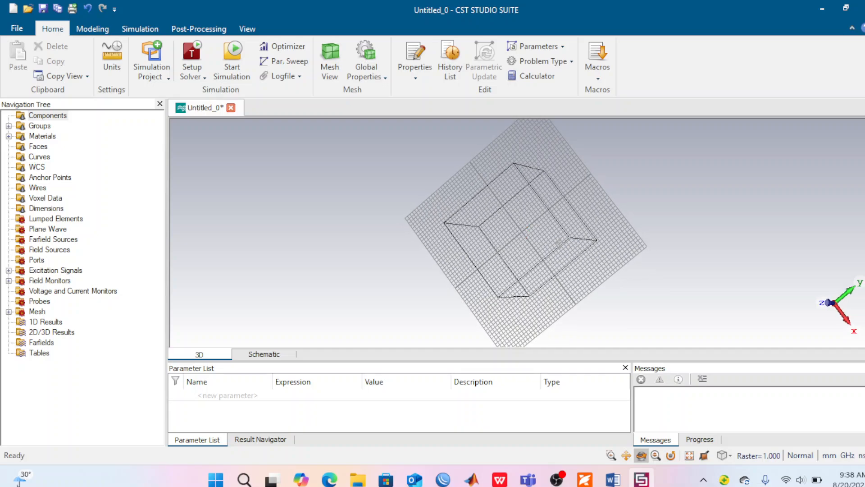
{"action": "left_click", "coordinate": [586, 480]}
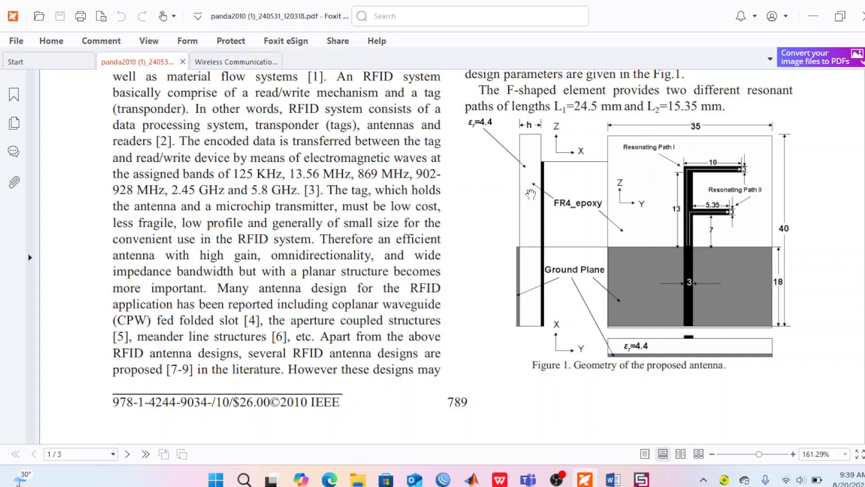
{"action": "scroll", "coordinate": [531, 192], "scroll_direction": "up", "scroll_amount": 2}
{"action": "scroll", "coordinate": [531, 192], "scroll_direction": "up", "scroll_amount": 2}
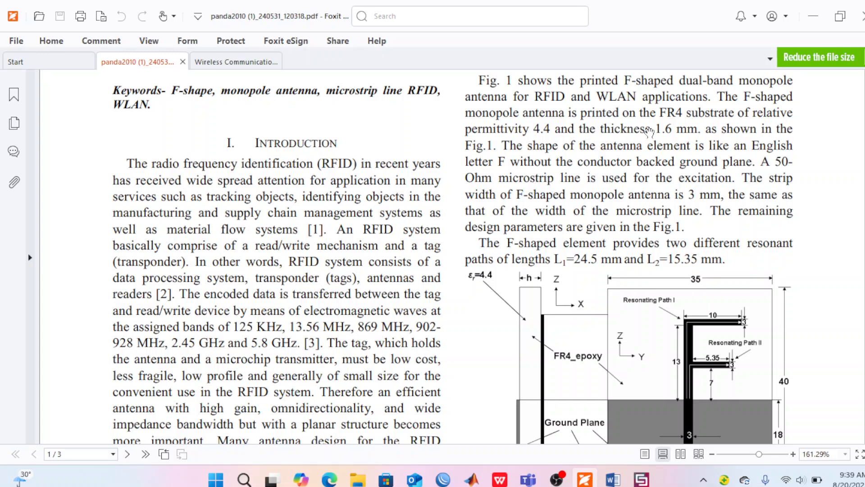
{"action": "scroll", "coordinate": [587, 201], "scroll_direction": "down", "scroll_amount": 3}
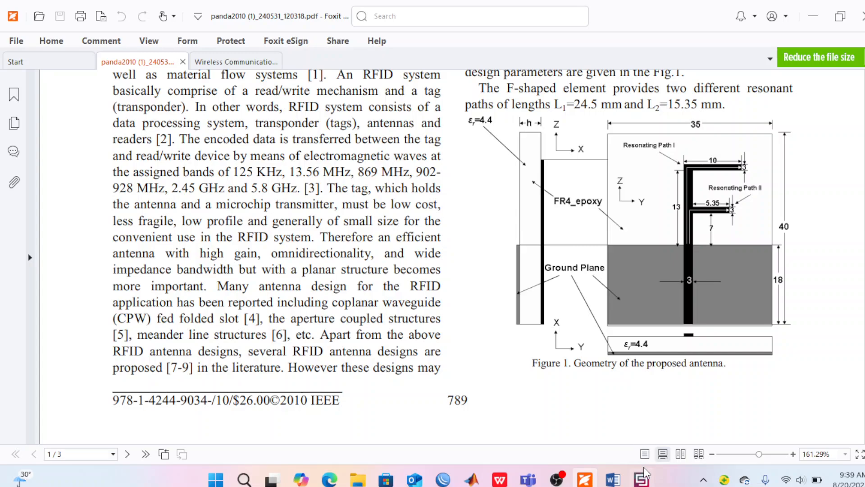
{"action": "left_click", "coordinate": [646, 476]}
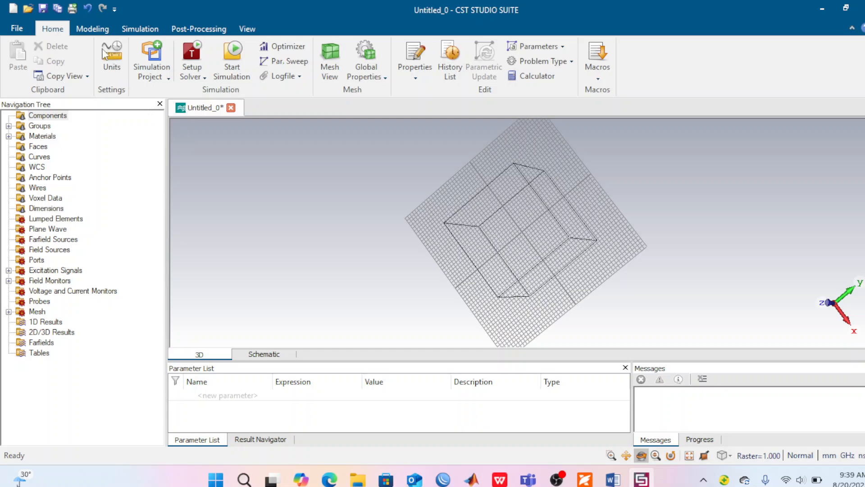
{"action": "left_click", "coordinate": [88, 29]}
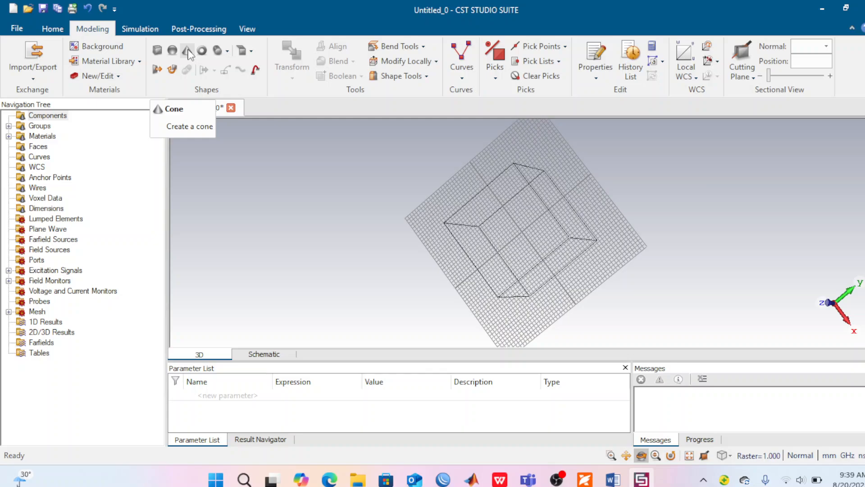
{"action": "left_click", "coordinate": [584, 478]}
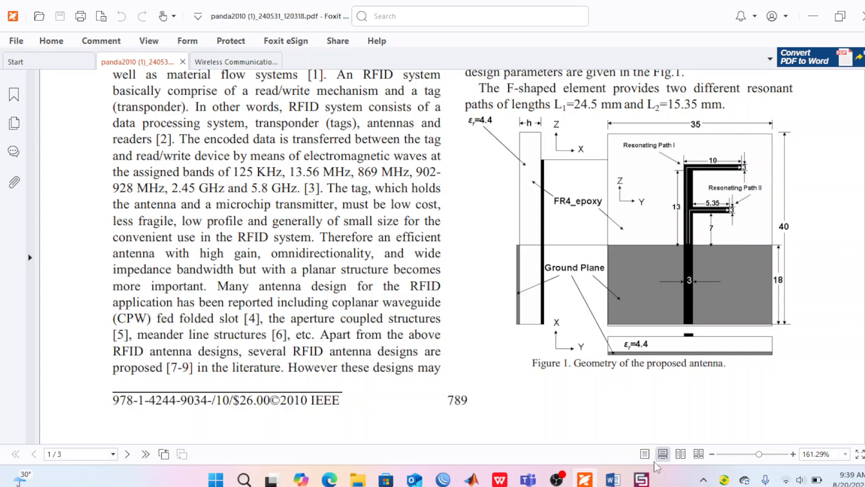
{"action": "left_click", "coordinate": [640, 481]}
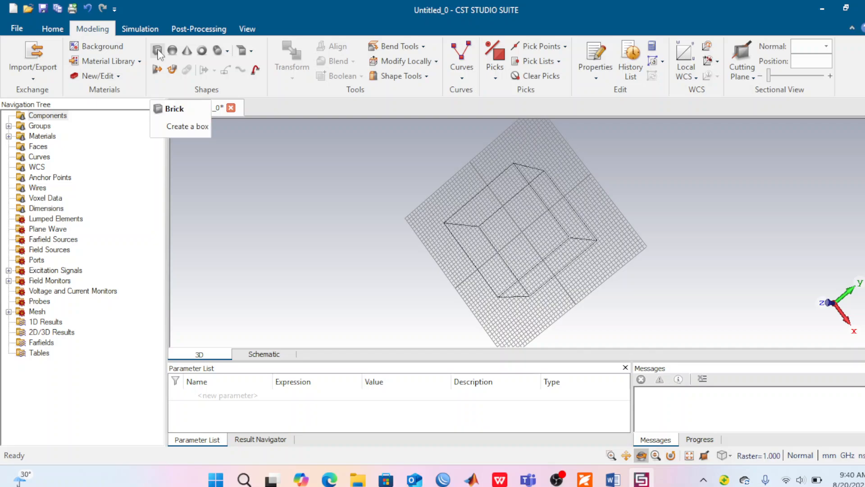
Step: Begin a brick defined by dialog values and name it Substrate
{"action": "left_click", "coordinate": [157, 50]}
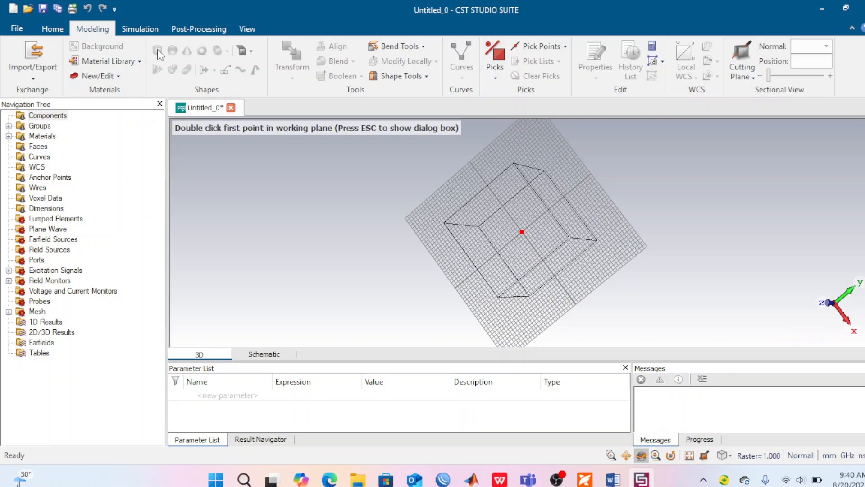
{"action": "key", "text": "Escape"}
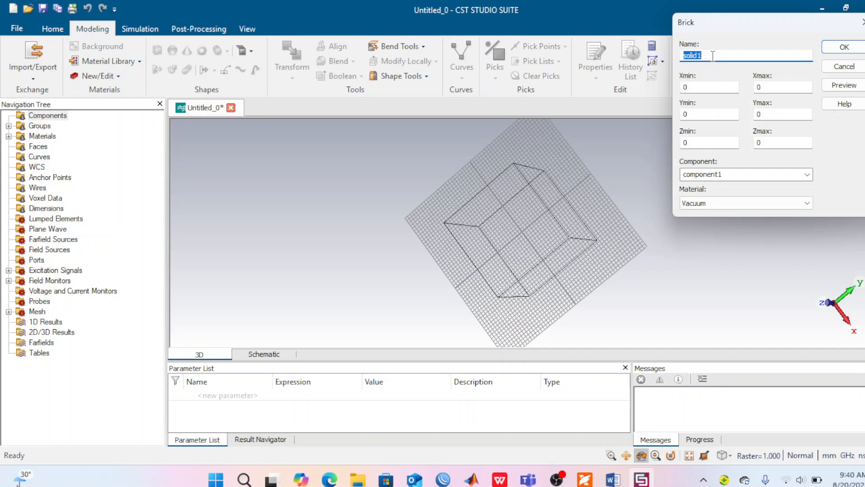
{"action": "type", "text": "s"}
{"action": "key", "text": "BackSpace"}
{"action": "type", "text": "Substrate"}
Step: Check the antenna figure in the PDF, and set the Substrate brick's X range from -sw/2 to sw/2
{"action": "left_click", "coordinate": [585, 480]}
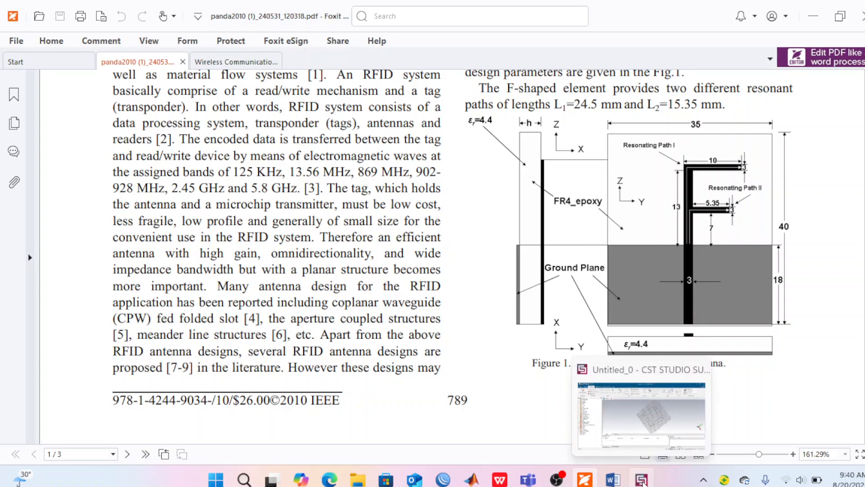
{"action": "left_click", "coordinate": [642, 480]}
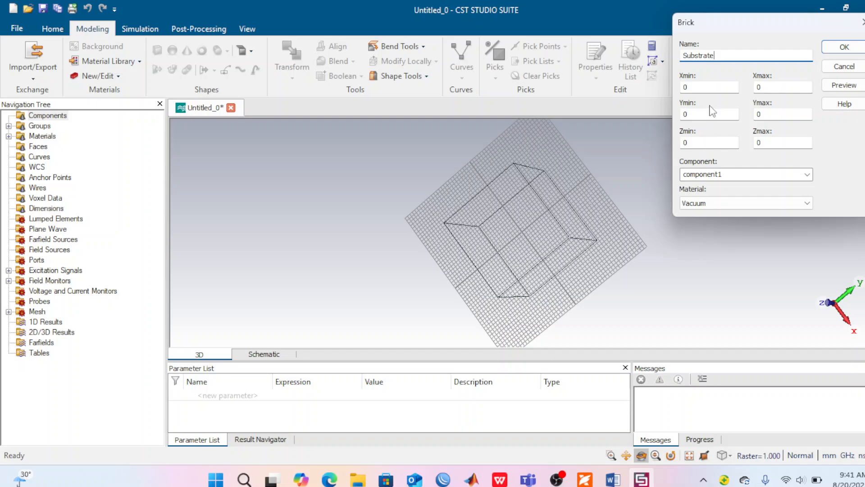
{"action": "left_click", "coordinate": [691, 87]}
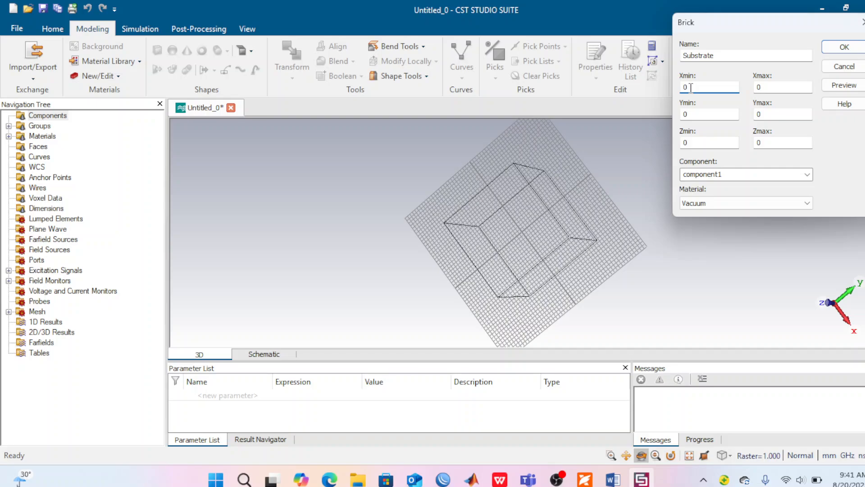
{"action": "key", "text": "BackSpace"}
{"action": "type", "text": "-"}
{"action": "type", "text": "sw/2"}
{"action": "left_click", "coordinate": [772, 88]}
{"action": "key", "text": "BackSpace"}
{"action": "type", "text": "sw/2"}
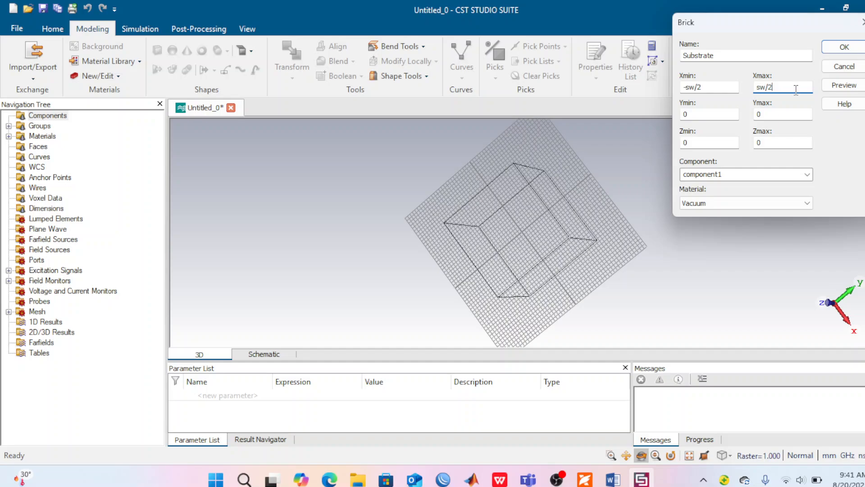
Step: Set the Substrate brick's Y range from -sl/2 to sl/2 and its Zmax to sh
{"action": "left_click", "coordinate": [688, 114]}
{"action": "key", "text": "BackSpace"}
{"action": "type", "text": "-sl/2"}
{"action": "left_click", "coordinate": [765, 113]}
{"action": "key", "text": "BackSpace"}
{"action": "type", "text": "sl/2"}
{"action": "left_click", "coordinate": [765, 143]}
{"action": "key", "text": "BackSpace"}
{"action": "type", "text": "sh"}
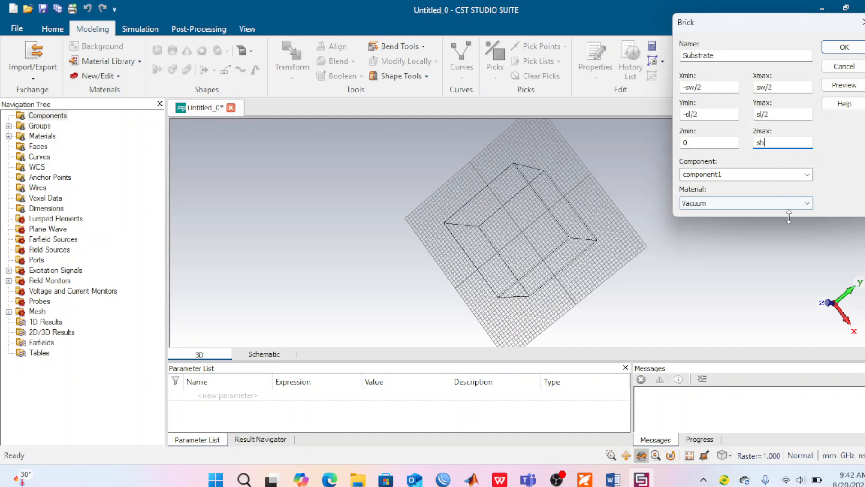
Step: Load FR-4 (lossy) from the material library as the Substrate brick's material
{"action": "left_click", "coordinate": [808, 203]}
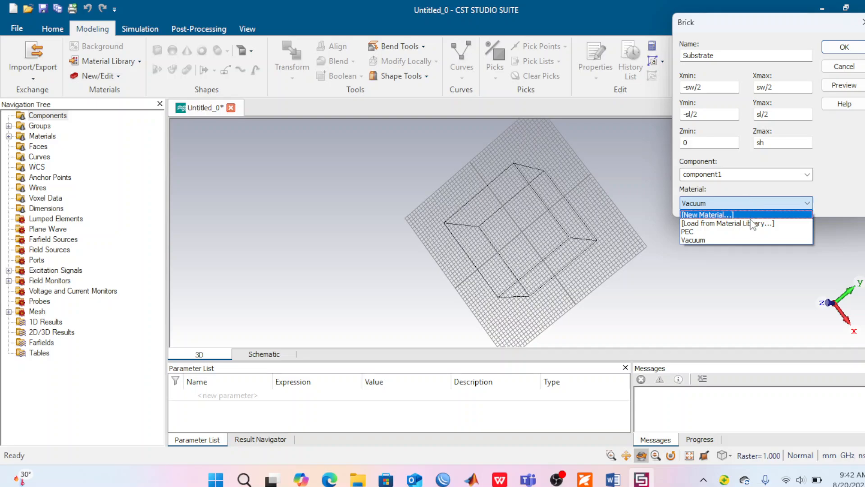
{"action": "left_click", "coordinate": [807, 204]}
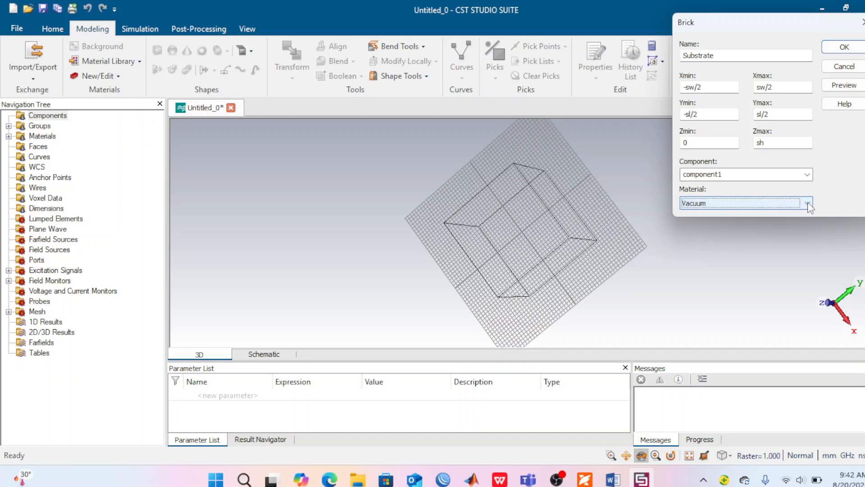
{"action": "left_click", "coordinate": [807, 204]}
{"action": "left_click", "coordinate": [758, 223]}
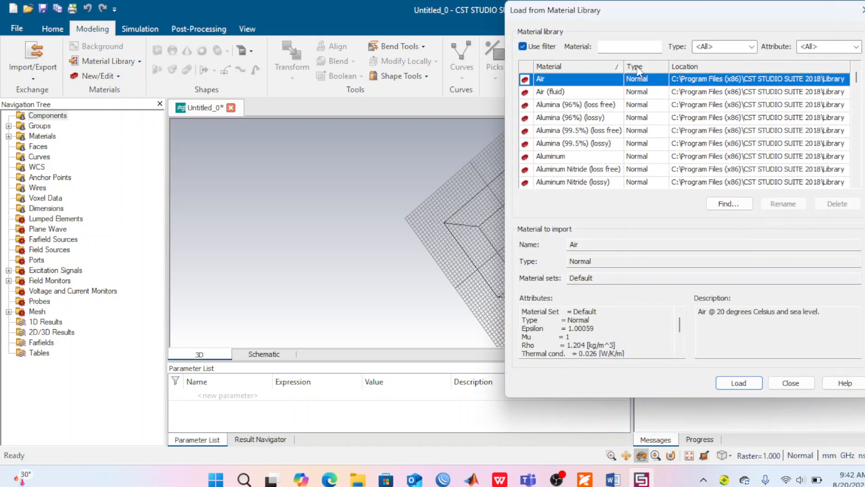
{"action": "left_click", "coordinate": [618, 46]}
{"action": "type", "text": "Fr"}
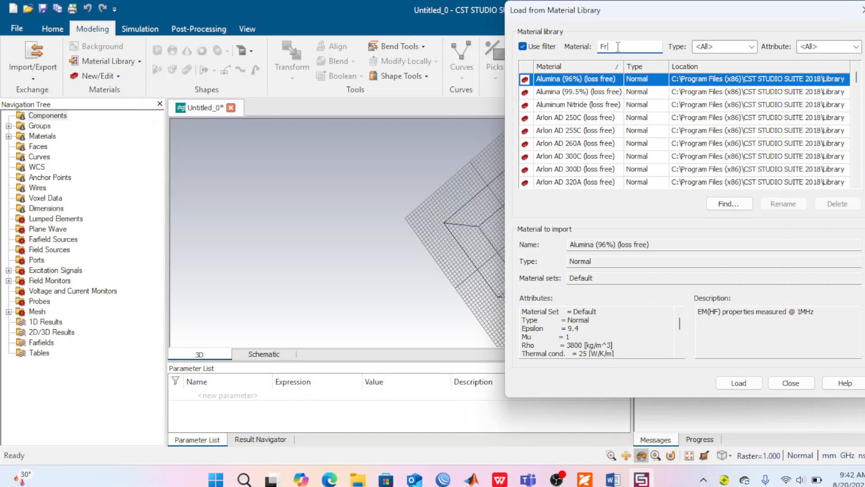
{"action": "type", "text": "-"}
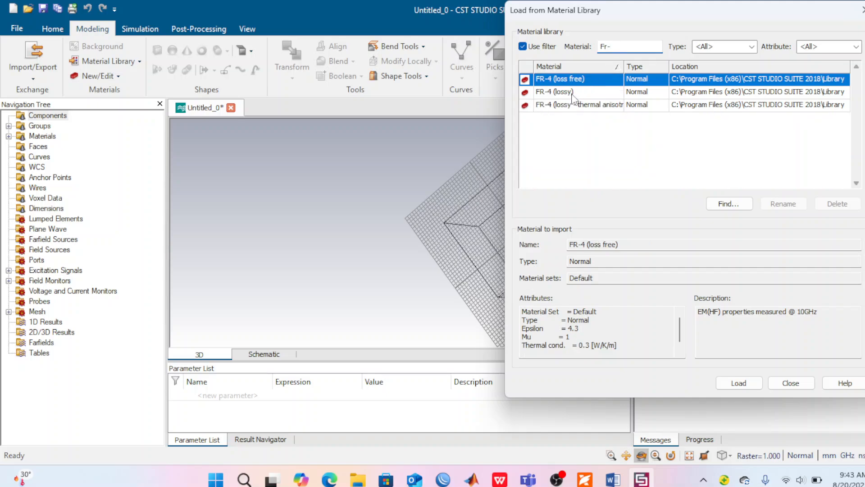
{"action": "left_click", "coordinate": [563, 92]}
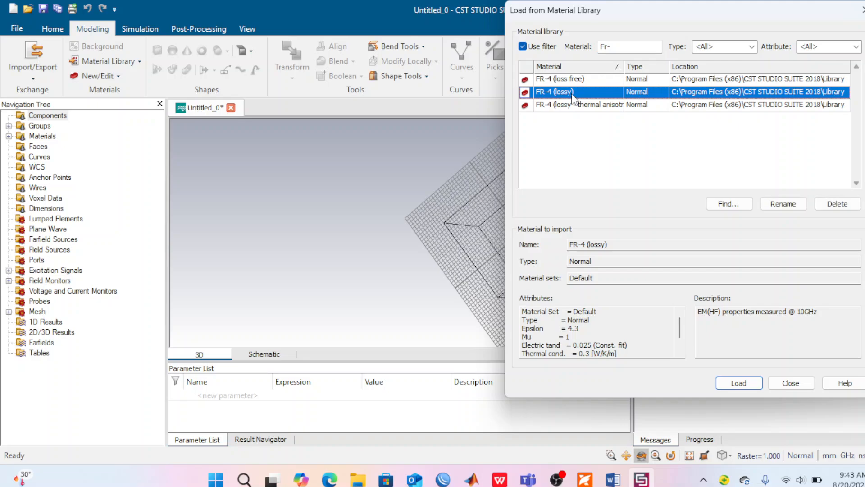
{"action": "left_click", "coordinate": [739, 383]}
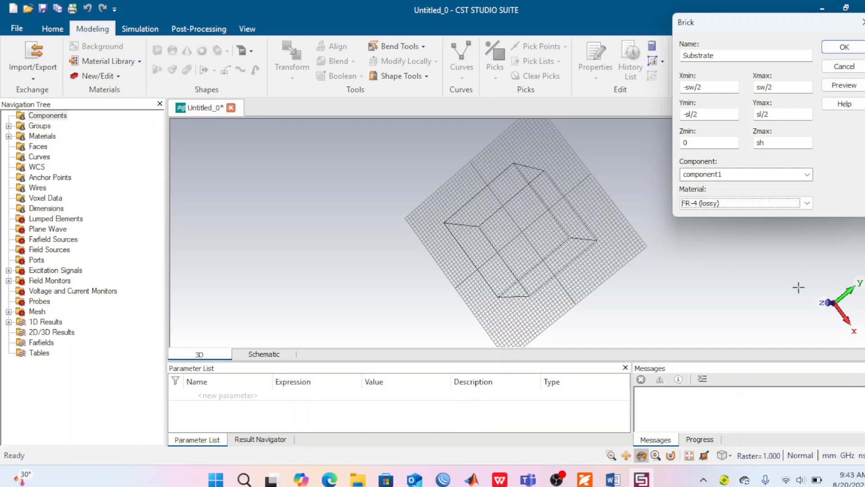
Step: Preview the Substrate brick, define its missing parameters as sw = 35, sl = 40 and sh = 1.6, and create the brick
{"action": "left_click", "coordinate": [844, 86]}
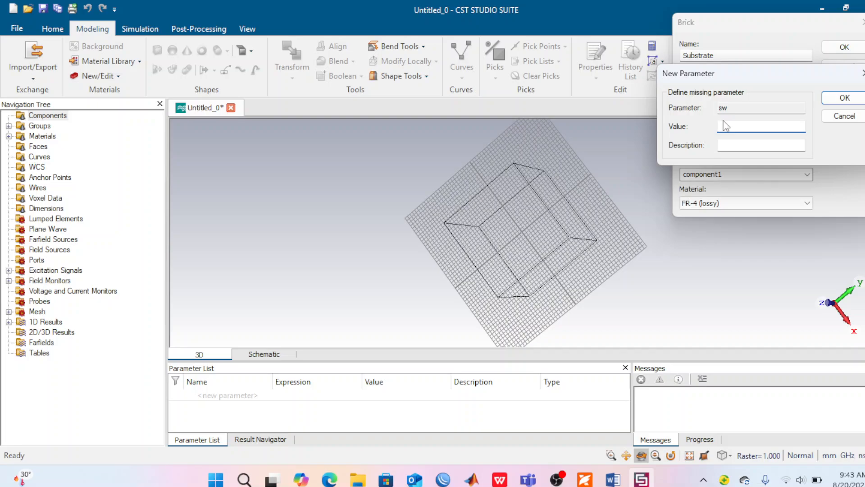
{"action": "type", "text": "35"}
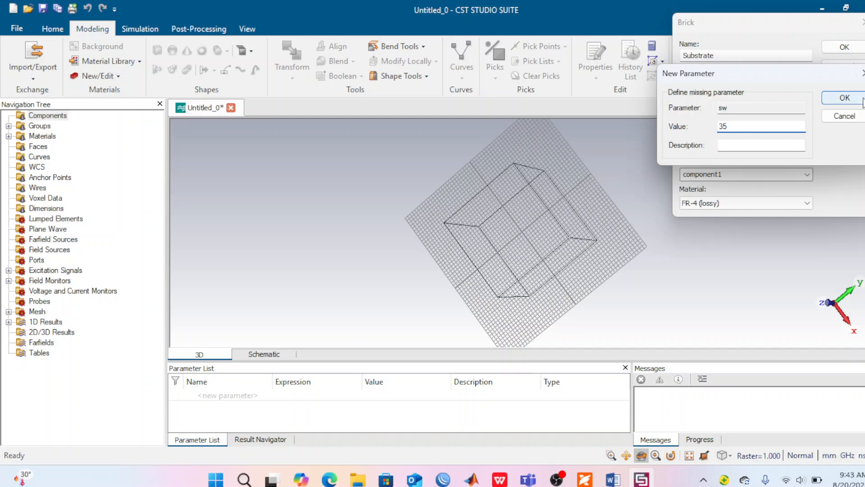
{"action": "left_click", "coordinate": [850, 103]}
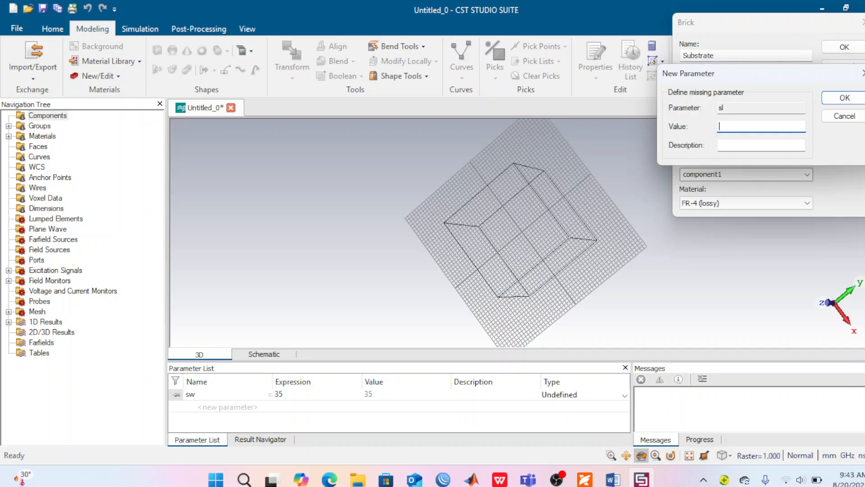
{"action": "type", "text": "40"}
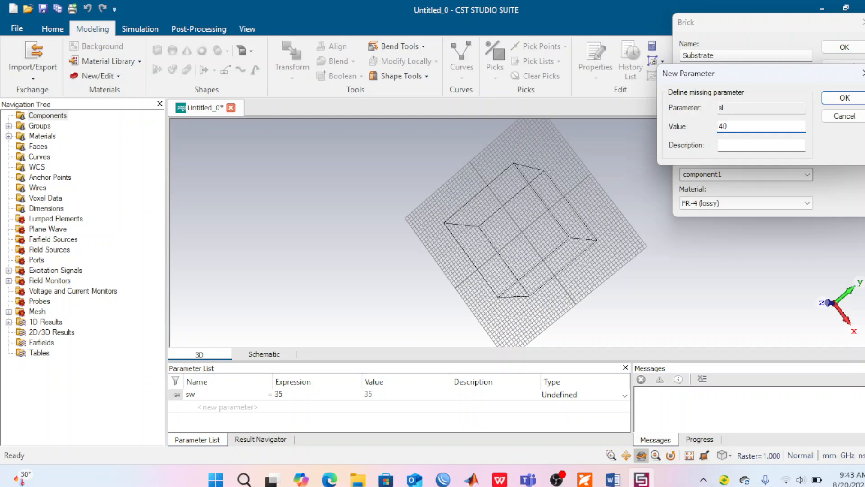
{"action": "left_click", "coordinate": [845, 99]}
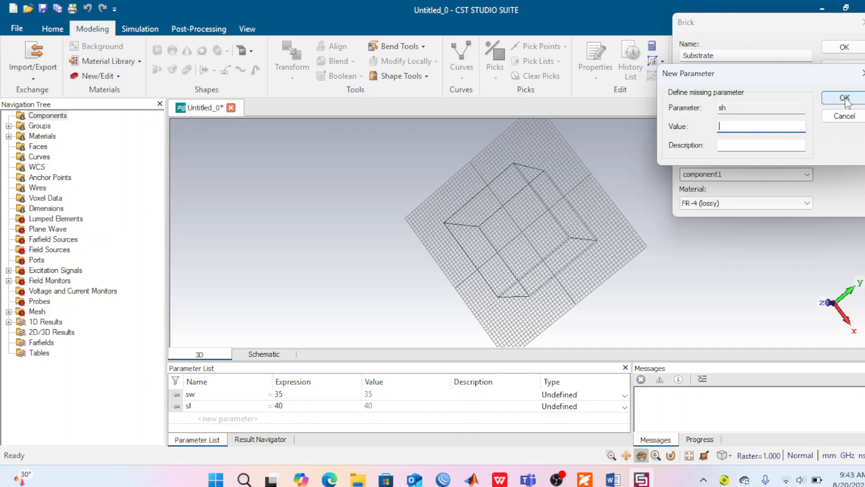
{"action": "type", "text": "1.6"}
{"action": "left_click", "coordinate": [845, 97]}
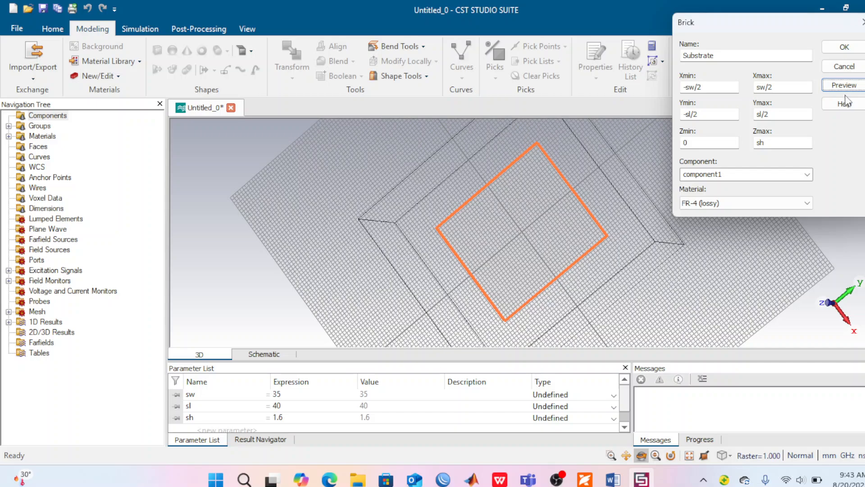
{"action": "left_click", "coordinate": [843, 46]}
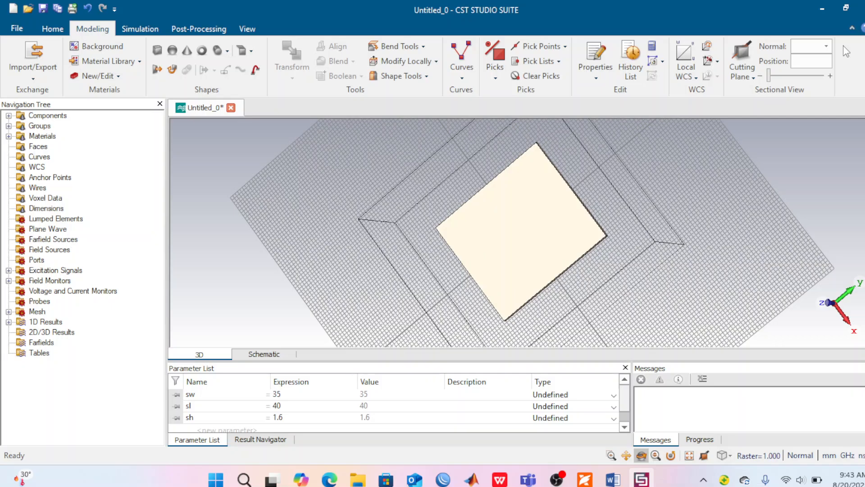
Step: Inspect the substrate face-on in the XY plane, and switch to the panda2010 PDF in Foxit
{"action": "key", "text": "5"}
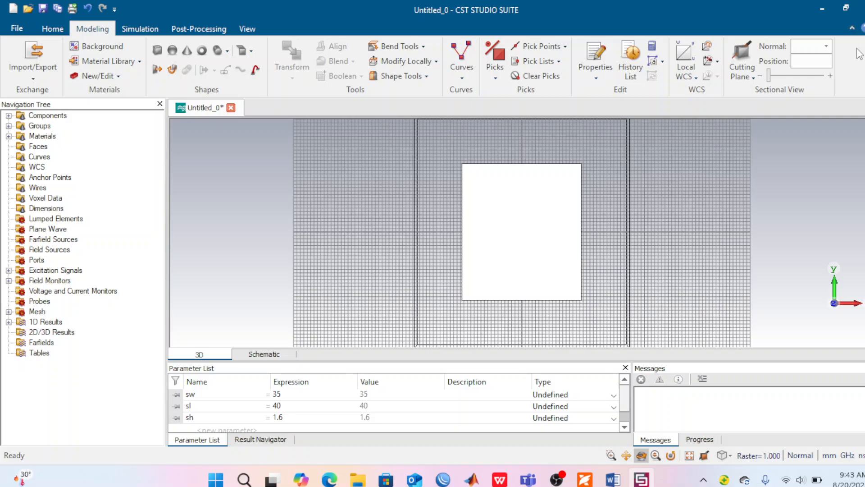
{"action": "left_click", "coordinate": [641, 456]}
{"action": "left_click_drag", "start_coordinate": [535, 212], "coordinate": [518, 222]}
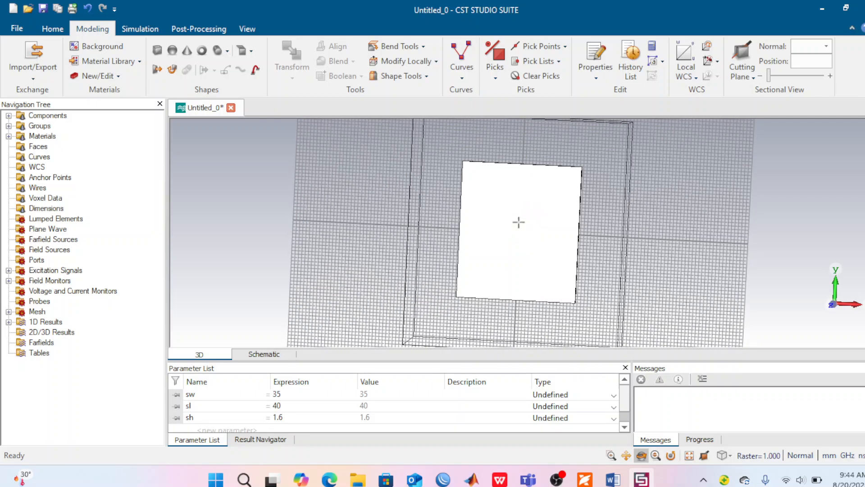
{"action": "key", "text": "5"}
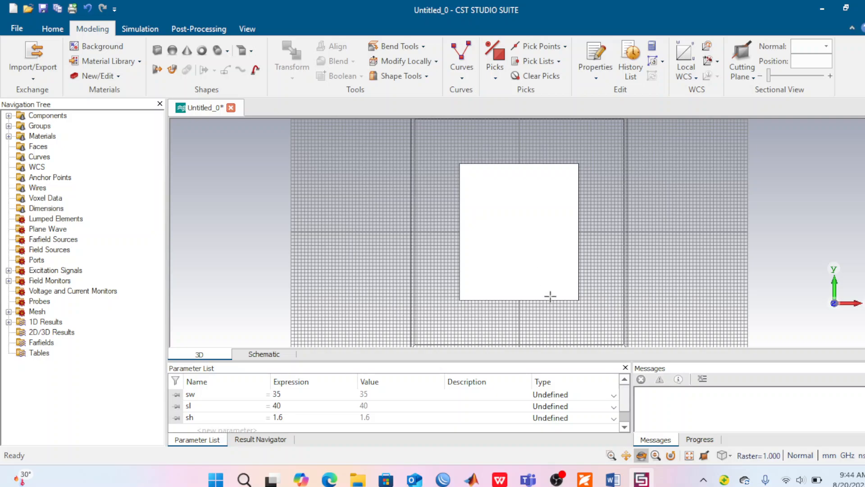
{"action": "mouse_move", "coordinate": [584, 480]}
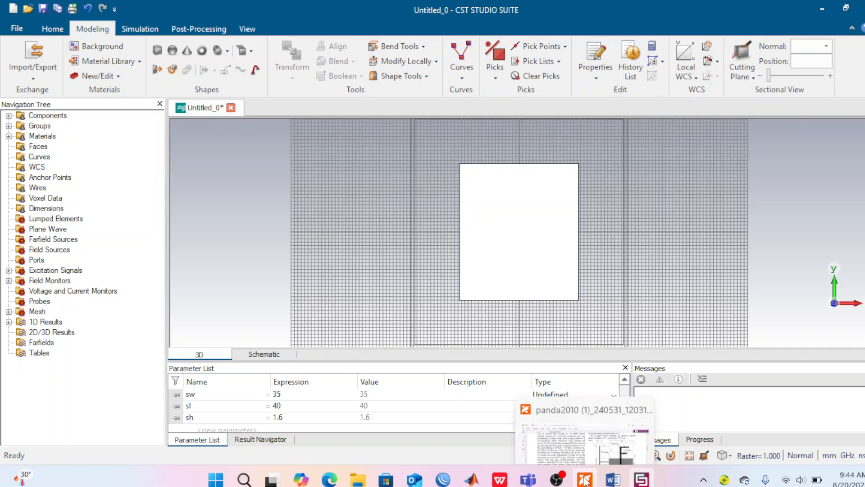
{"action": "left_click", "coordinate": [585, 481]}
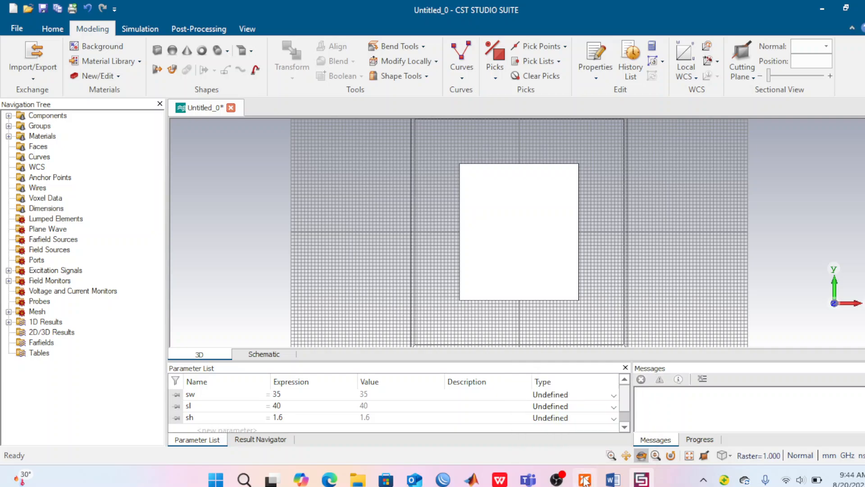
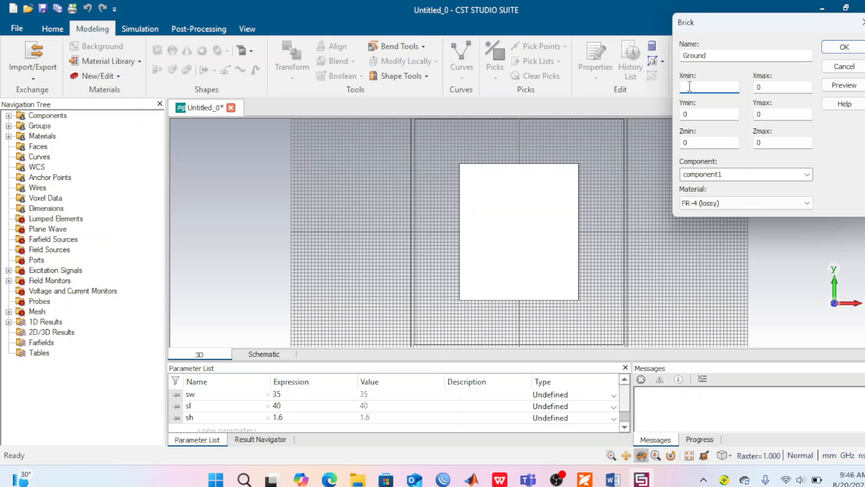
{"action": "type", "text": "-sw/2"}
Step: Set the Ground brick's X range from -sw/2 to sw/2
{"action": "left_click", "coordinate": [761, 86]}
{"action": "key", "text": "BackSpace"}
{"action": "type", "text": "sw/2"}
Step: Set the Ground brick's Y range from -gl to -gl1 and its Zmax to gh
{"action": "left_click", "coordinate": [688, 113]}
{"action": "key", "text": "BackSpace"}
{"action": "type", "text": "-gl"}
{"action": "left_click", "coordinate": [764, 114]}
{"action": "key", "text": "BackSpace"}
{"action": "type", "text": "gl1"}
{"action": "left_click", "coordinate": [757, 114]}
{"action": "type", "text": "-"}
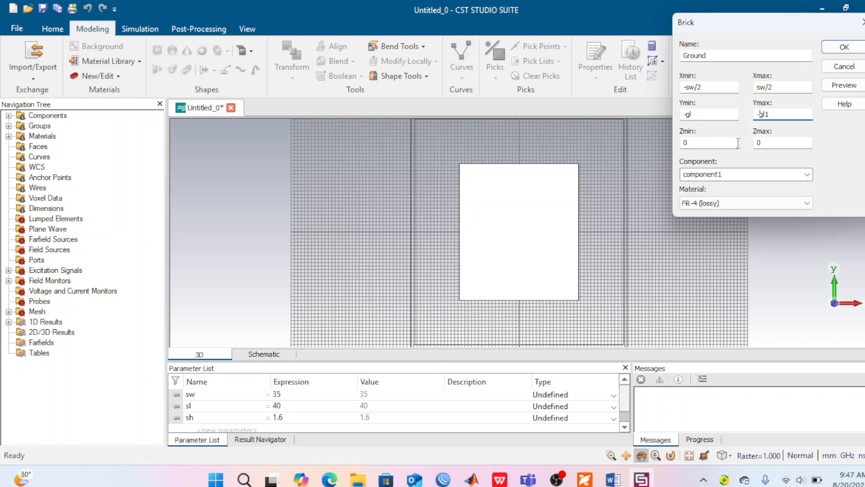
{"action": "left_click", "coordinate": [766, 142]}
{"action": "key", "text": "BackSpace"}
{"action": "type", "text": "gh"}
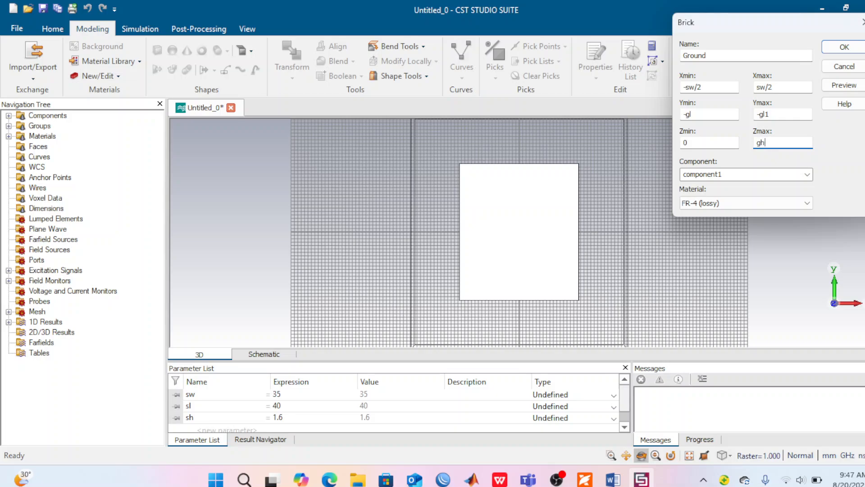
Step: Load Copper (annealed) from the material library as the Ground brick's material
{"action": "left_click", "coordinate": [810, 206]}
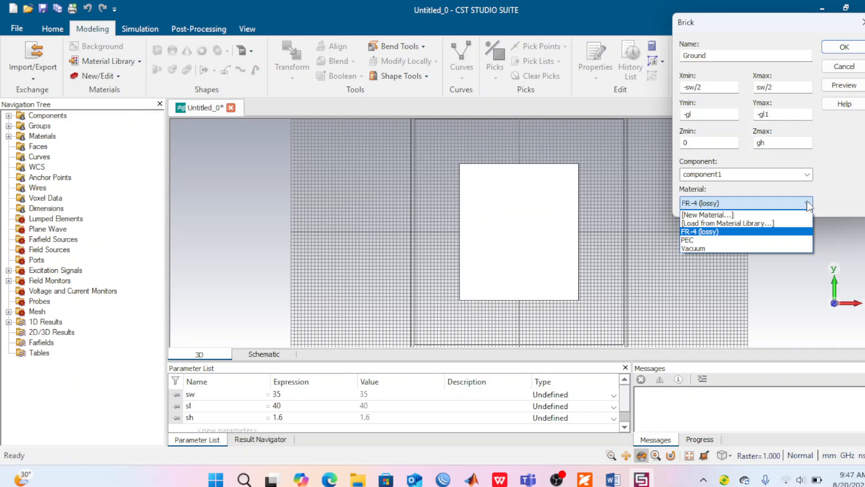
{"action": "left_click", "coordinate": [751, 223]}
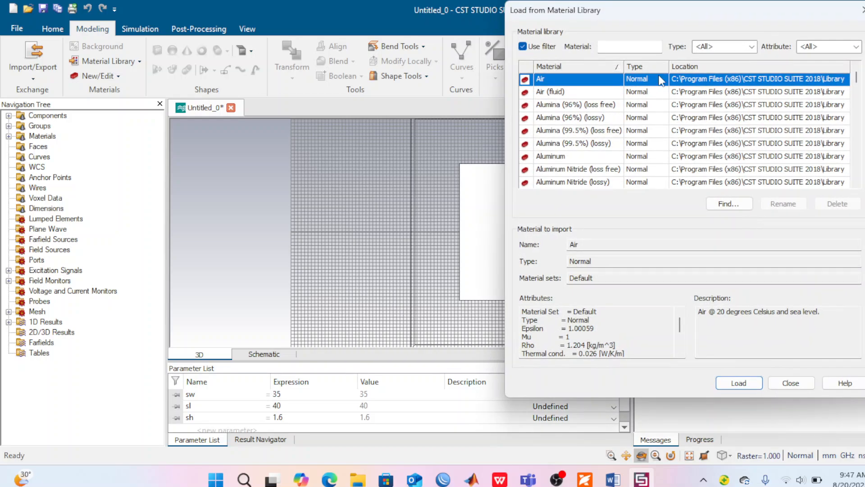
{"action": "left_click", "coordinate": [626, 47]}
{"action": "type", "text": "copp"}
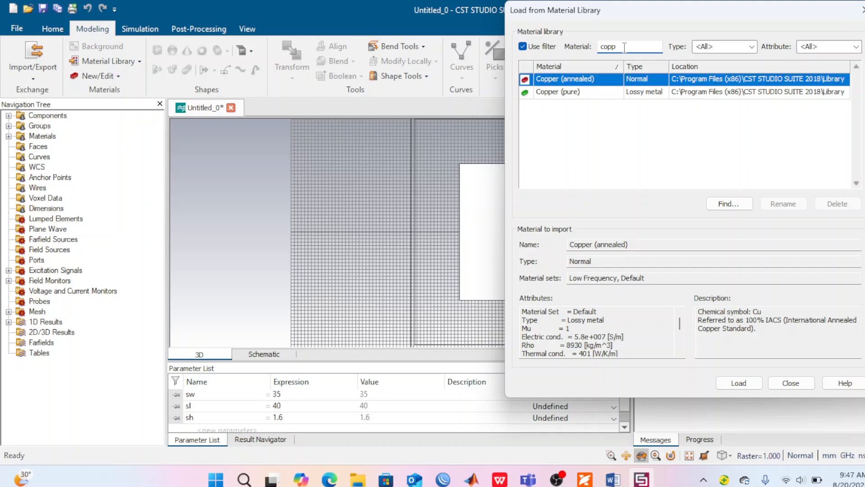
{"action": "left_click", "coordinate": [602, 82]}
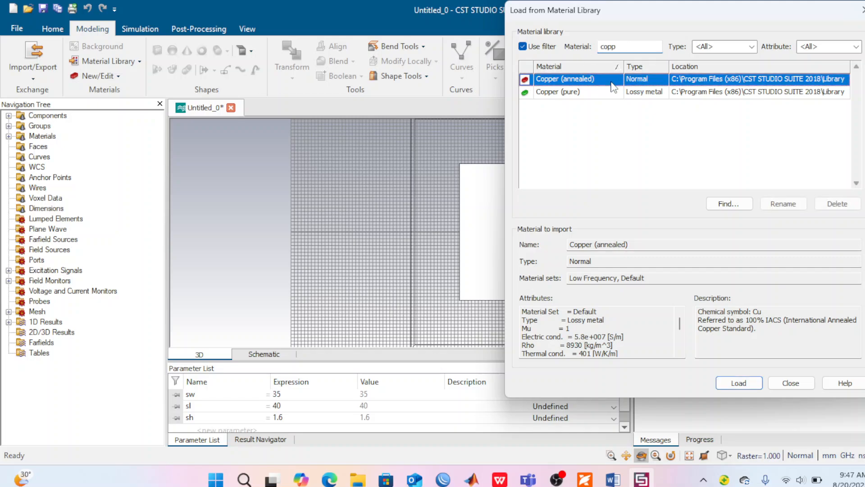
{"action": "left_click", "coordinate": [736, 384]}
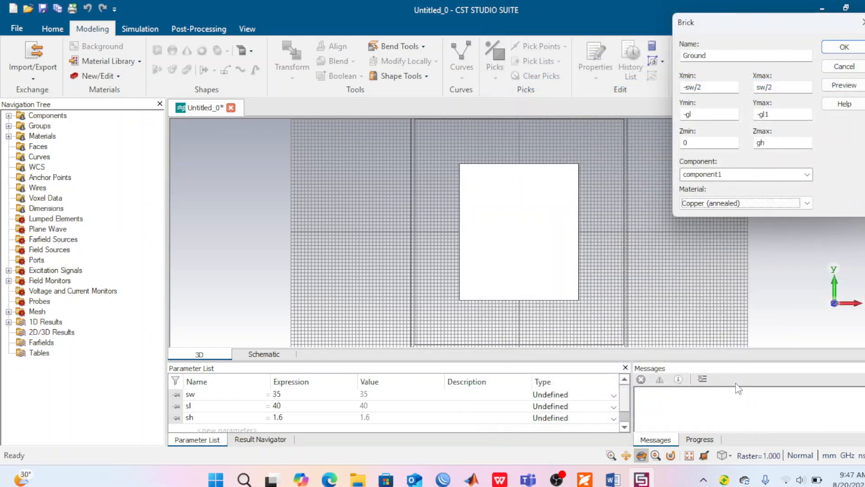
Step: Preview the Ground brick, check Figure 1 of the paper in Foxit, and define the missing parameter gl as 20 back in CST
{"action": "left_click", "coordinate": [844, 89]}
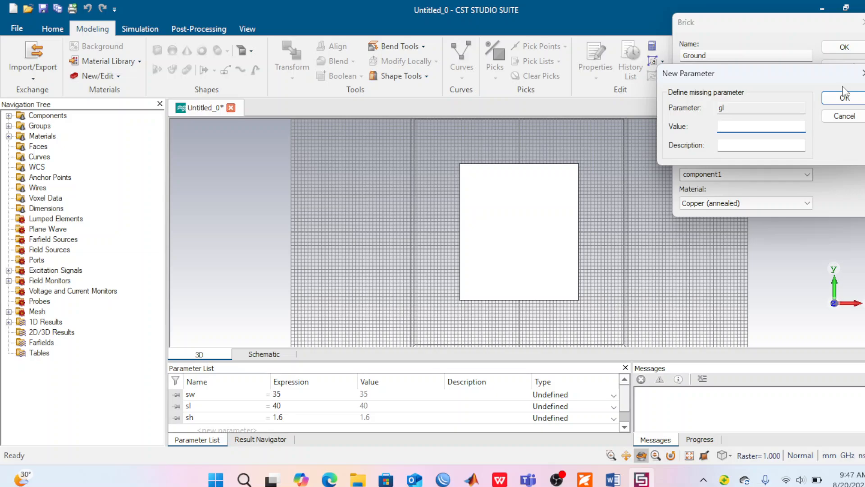
{"action": "left_click", "coordinate": [584, 482]}
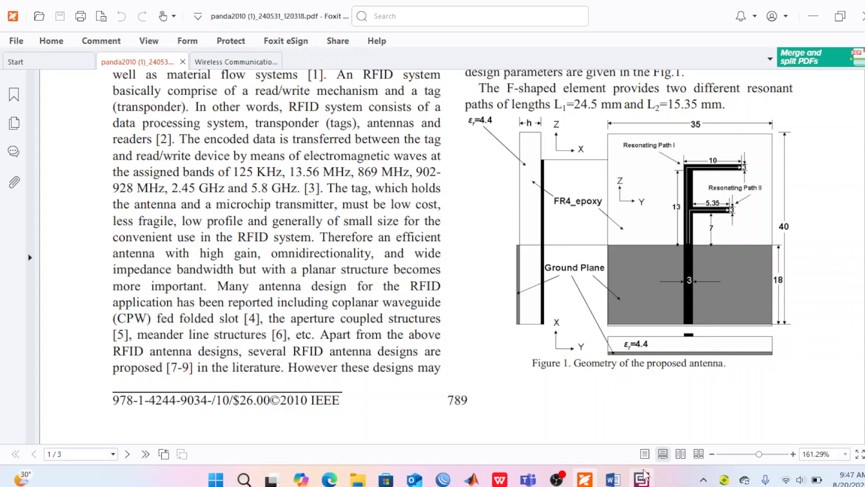
{"action": "left_click", "coordinate": [643, 481]}
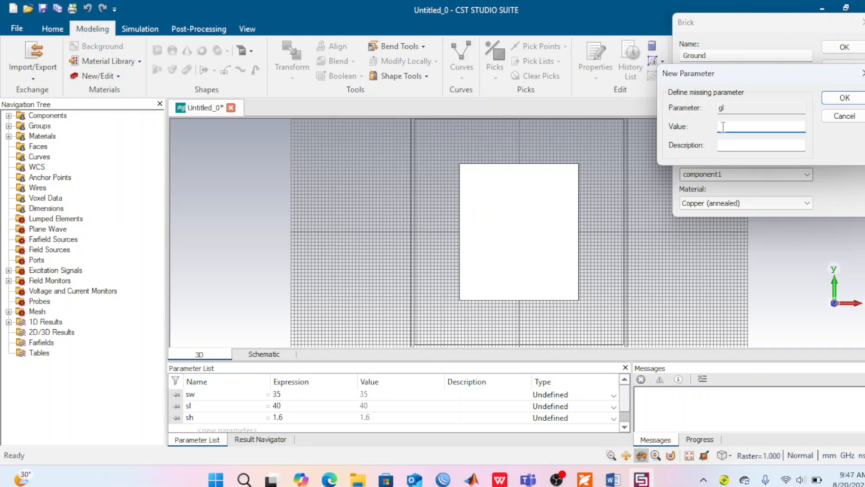
{"action": "type", "text": "20"}
{"action": "left_click", "coordinate": [856, 101]}
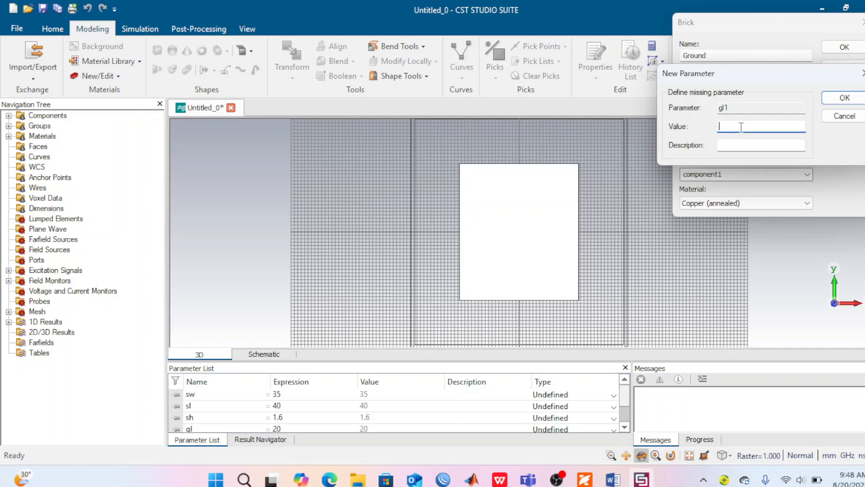
Step: Define the missing parameters gl1 = 2 and gh = 0.035, and create the Ground brick
{"action": "type", "text": "2"}
{"action": "left_click", "coordinate": [839, 99]}
{"action": "type", "text": "0.0"}
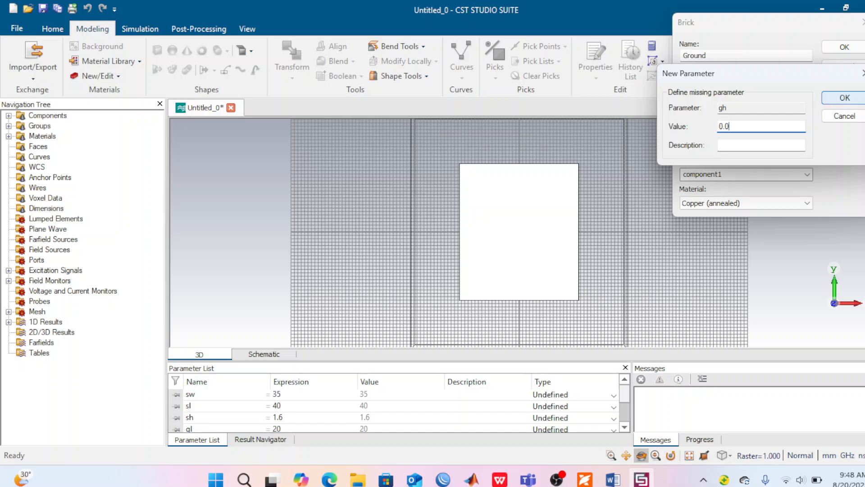
{"action": "type", "text": "35"}
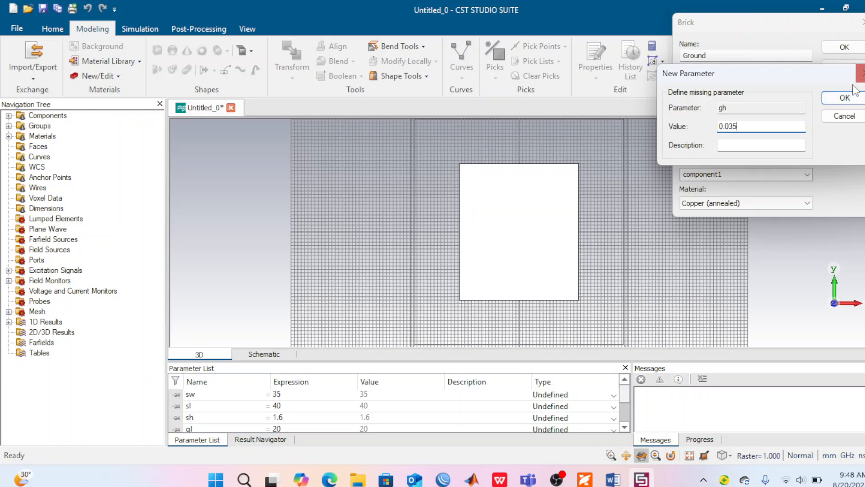
{"action": "left_click", "coordinate": [842, 98]}
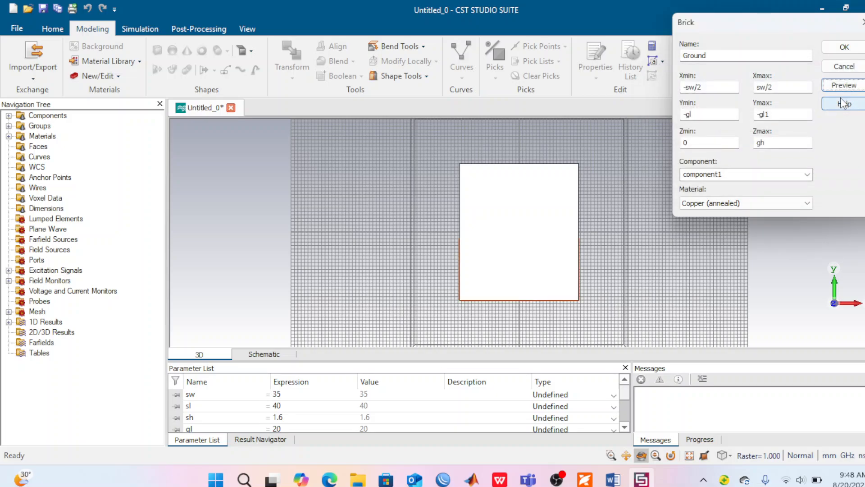
{"action": "left_click", "coordinate": [845, 48]}
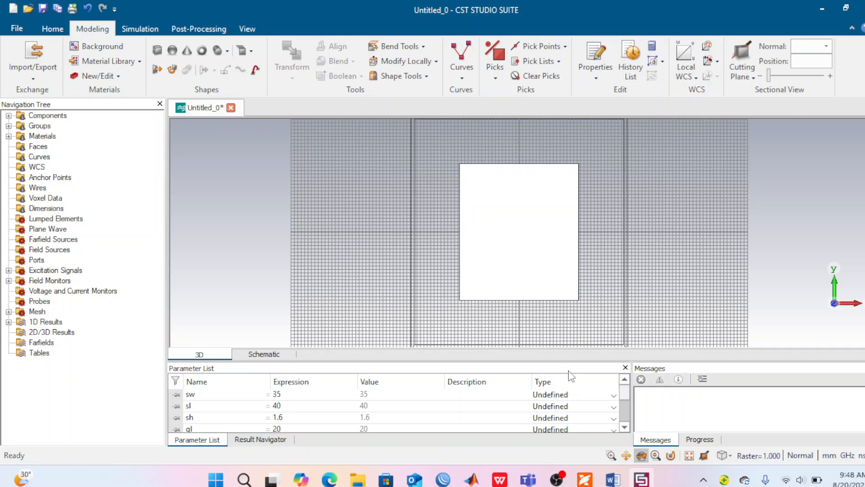
Step: Inspect the ground plane from the back, front and edge of the substrate, and switch to the panda2010 PDF in Foxit
{"action": "left_click", "coordinate": [640, 454]}
{"action": "left_click_drag", "start_coordinate": [529, 222], "coordinate": [25, 240]}
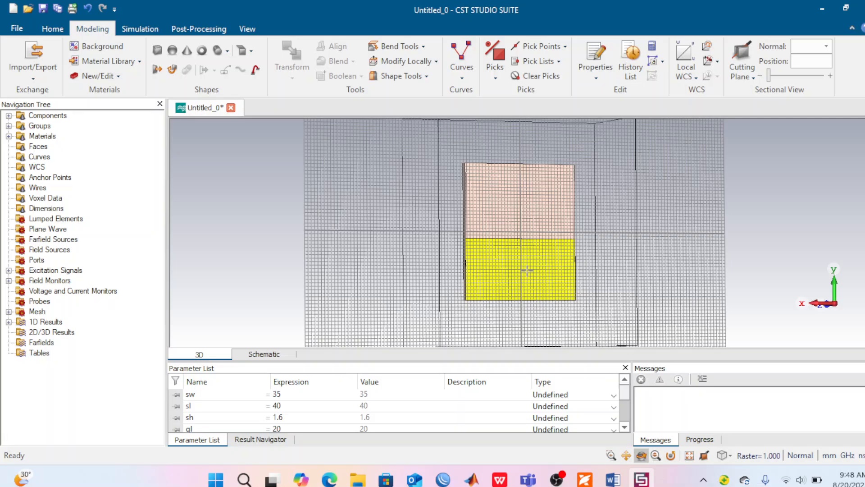
{"action": "key", "text": "5"}
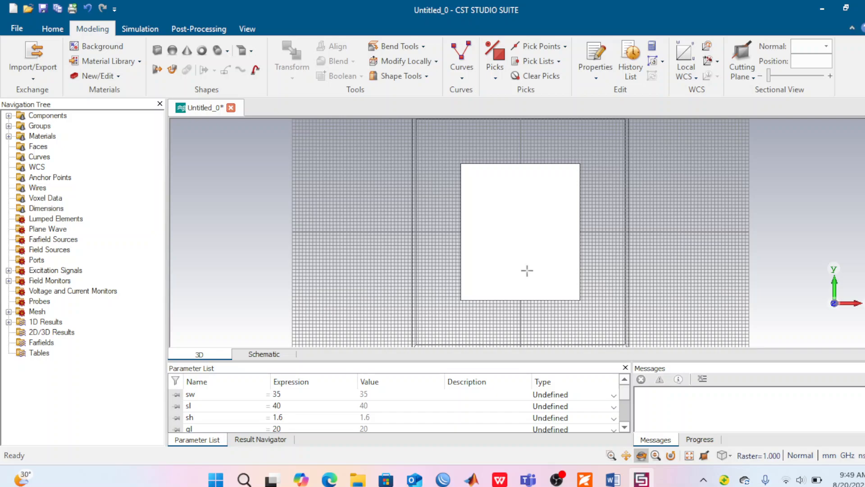
{"action": "key", "text": "ctrl+f"}
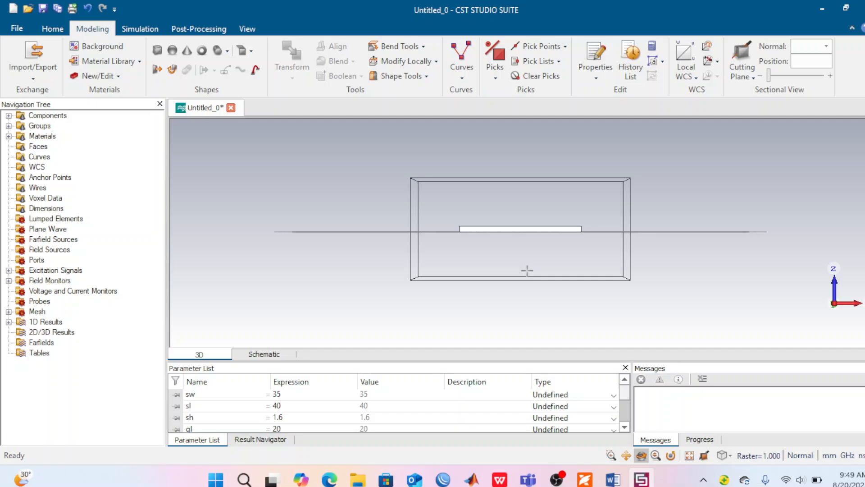
{"action": "key", "text": "3"}
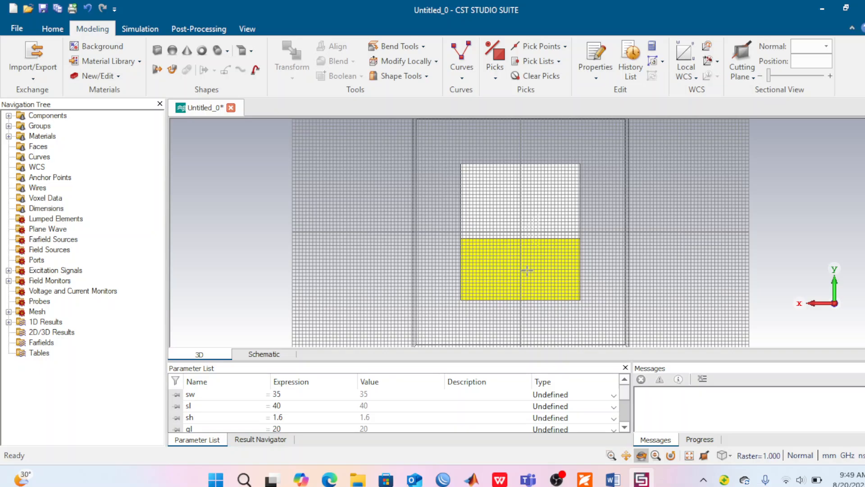
{"action": "key", "text": "5"}
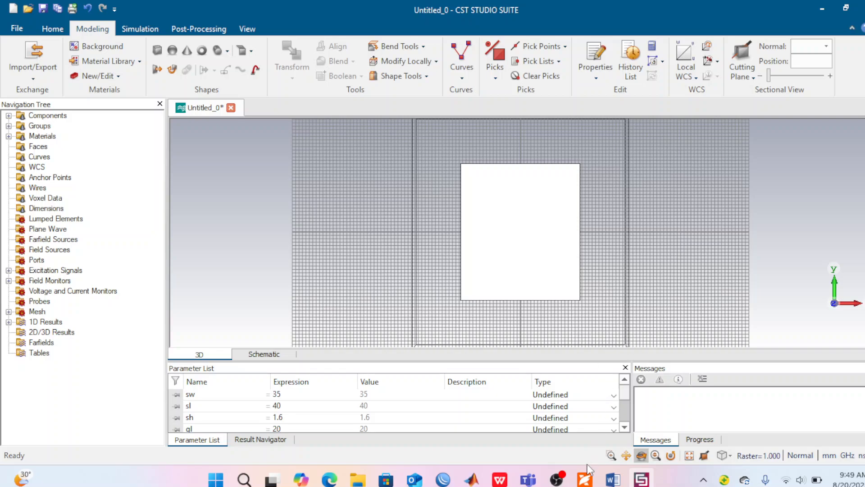
{"action": "left_click", "coordinate": [585, 479]}
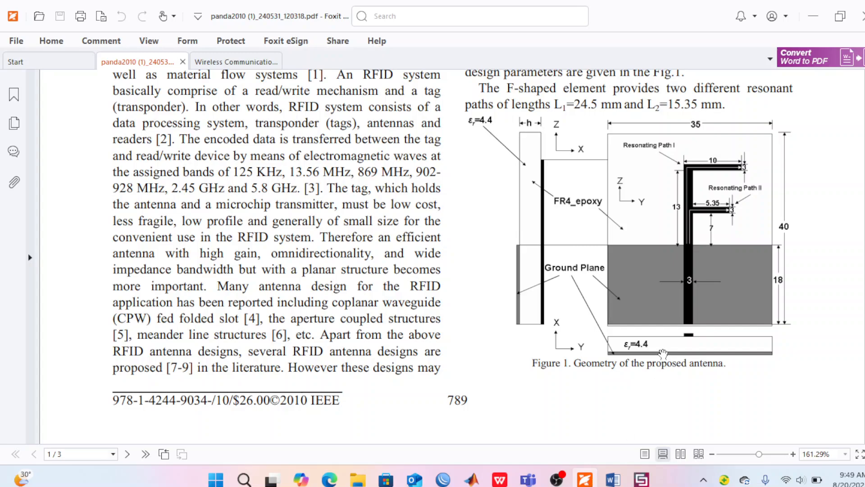
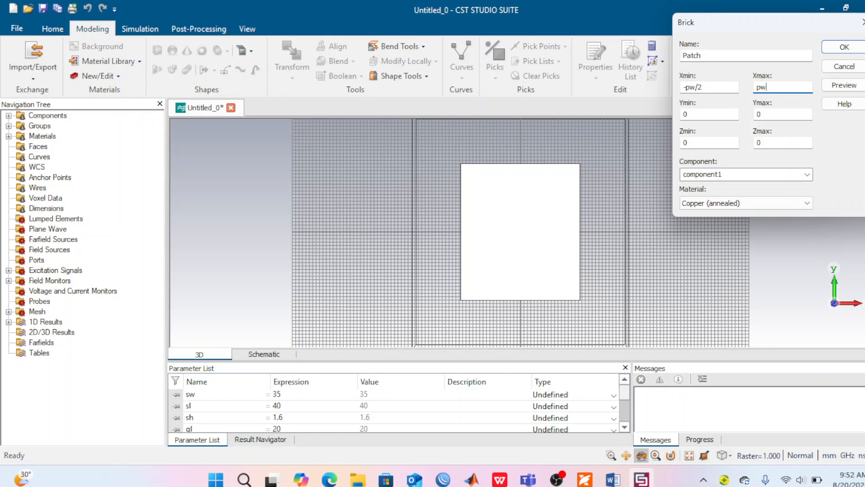
Step: Set the Patch brick's Xmax to pw/2 and its Y range from -gl to gl1
{"action": "type", "text": "/2"}
{"action": "left_click", "coordinate": [690, 114]}
{"action": "key", "text": "BackSpace"}
{"action": "type", "text": "-"}
{"action": "type", "text": "gl"}
{"action": "left_click", "coordinate": [762, 114]}
{"action": "key", "text": "BackSpace"}
{"action": "type", "text": "gl1"}
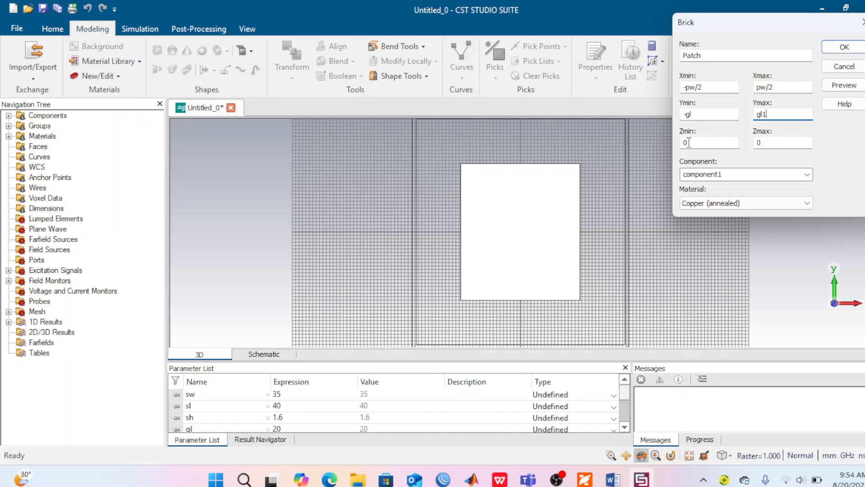
Step: Set the Patch brick's Z range from sh to sh+gh
{"action": "left_click", "coordinate": [689, 142]}
{"action": "key", "text": "BackSpace"}
{"action": "type", "text": "sh"}
{"action": "left_click", "coordinate": [767, 140]}
{"action": "key", "text": "BackSpace"}
{"action": "type", "text": "sh+gh"}
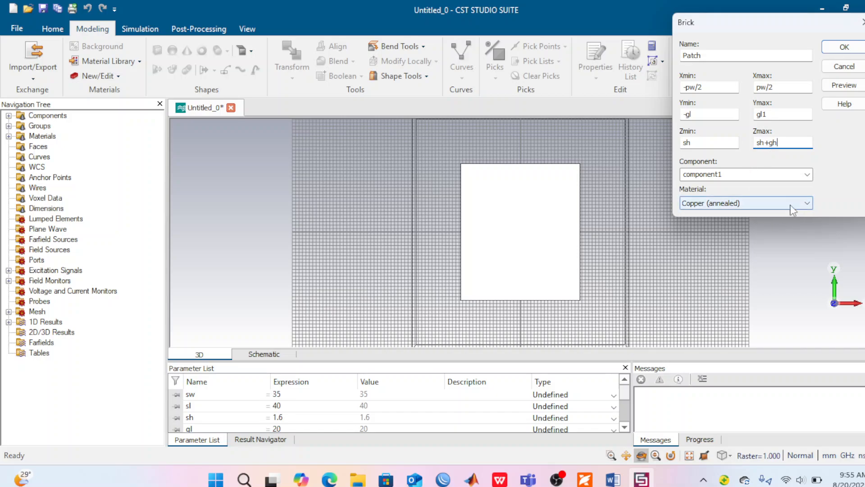
Step: Preview the Patch brick, define the missing parameter pw as 3, and create the brick
{"action": "left_click", "coordinate": [844, 87]}
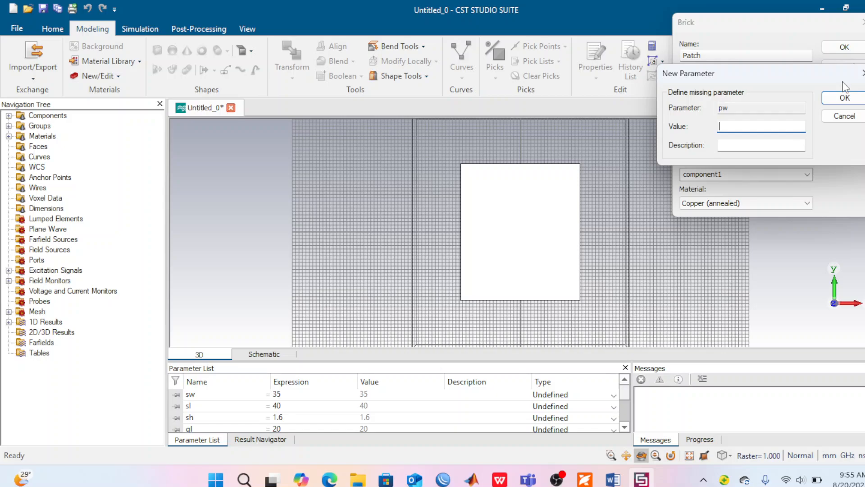
{"action": "type", "text": "3"}
{"action": "left_click", "coordinate": [844, 98]}
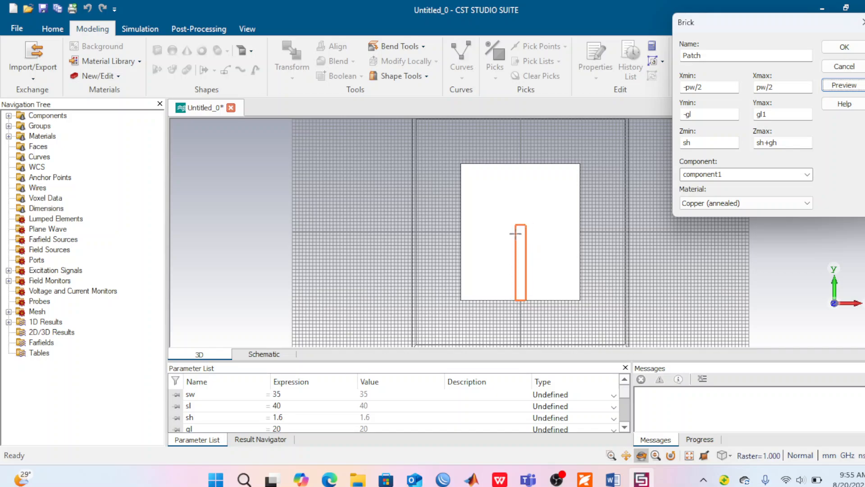
{"action": "left_click", "coordinate": [844, 47]}
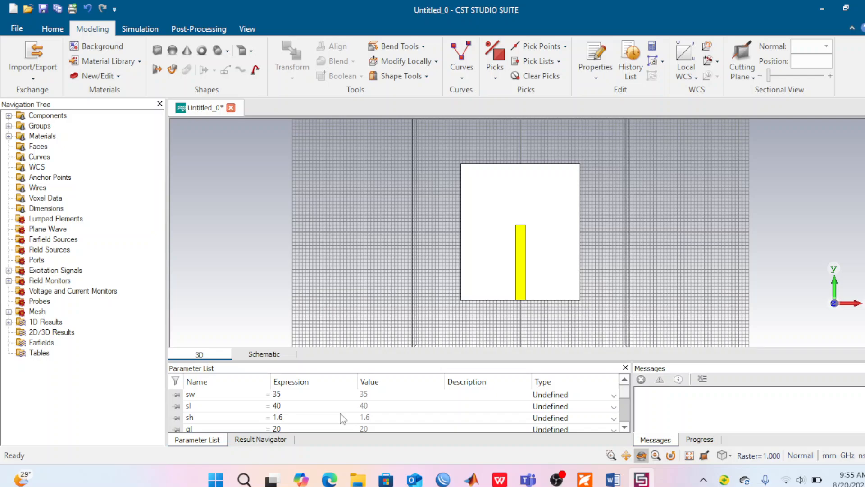
Step: Check the defined parameters, then reopen the Patch brick's definition from its history and set Ymax to pl1
{"action": "scroll", "coordinate": [343, 418], "scroll_direction": "down", "scroll_amount": 2}
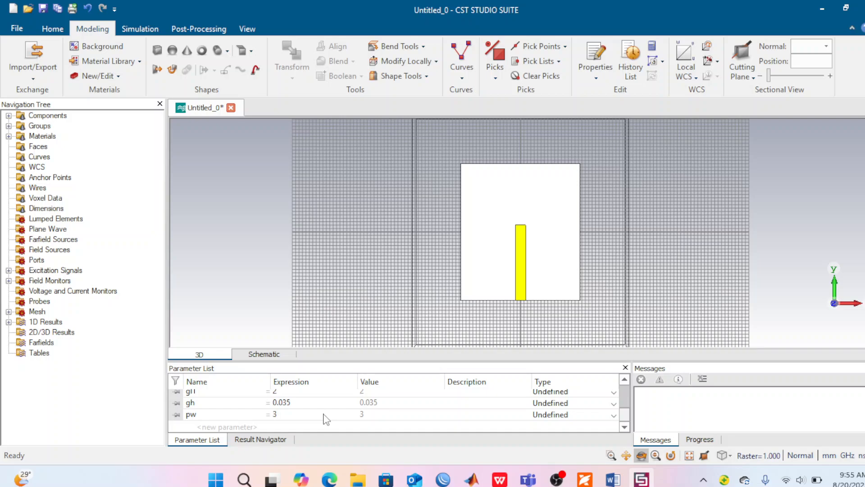
{"action": "scroll", "coordinate": [326, 419], "scroll_direction": "up", "scroll_amount": 1}
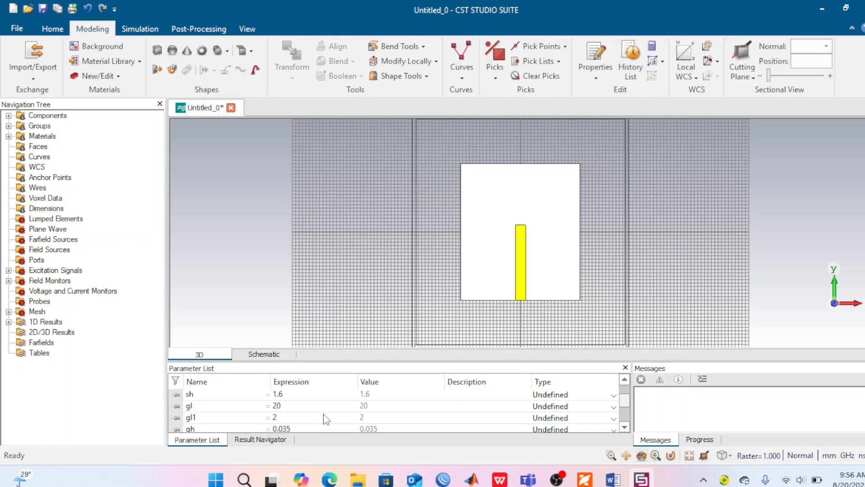
{"action": "scroll", "coordinate": [326, 419], "scroll_direction": "down", "scroll_amount": 1}
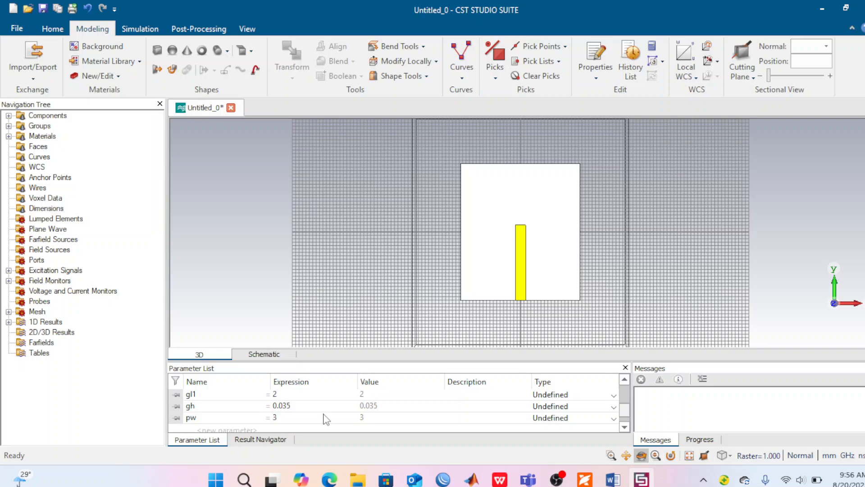
{"action": "scroll", "coordinate": [326, 419], "scroll_direction": "up", "scroll_amount": 1}
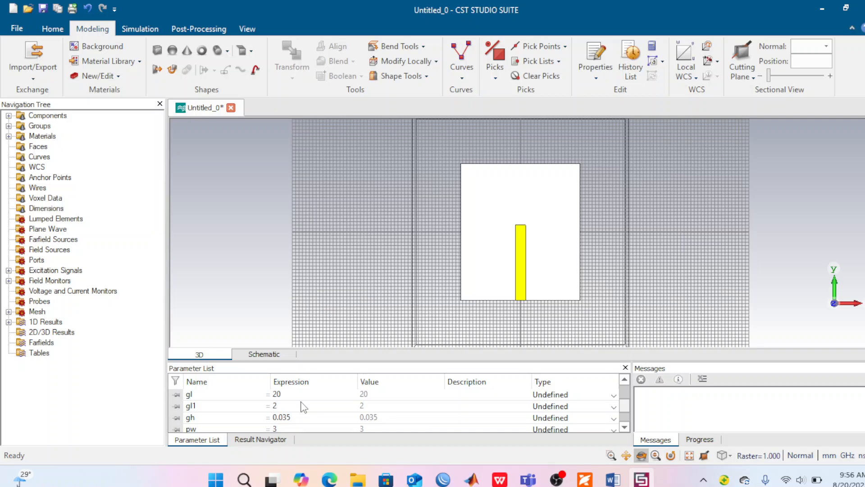
{"action": "scroll", "coordinate": [303, 407], "scroll_direction": "down", "scroll_amount": 1}
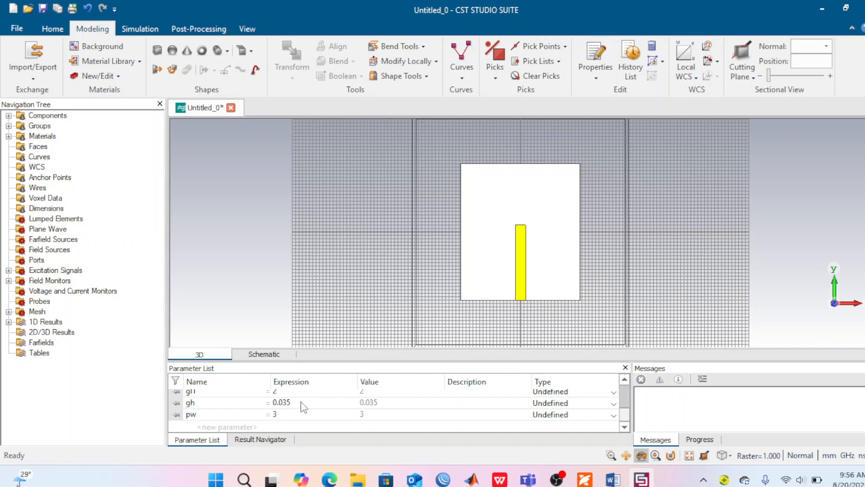
{"action": "left_click", "coordinate": [8, 115]}
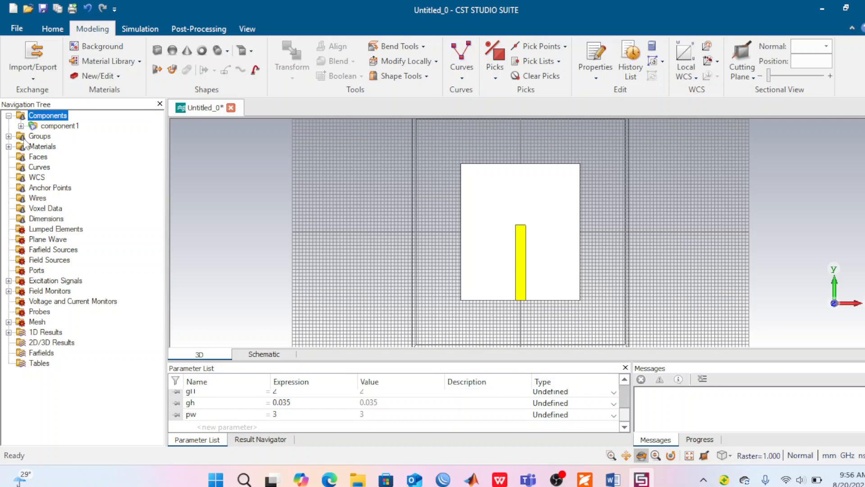
{"action": "left_click", "coordinate": [21, 126]}
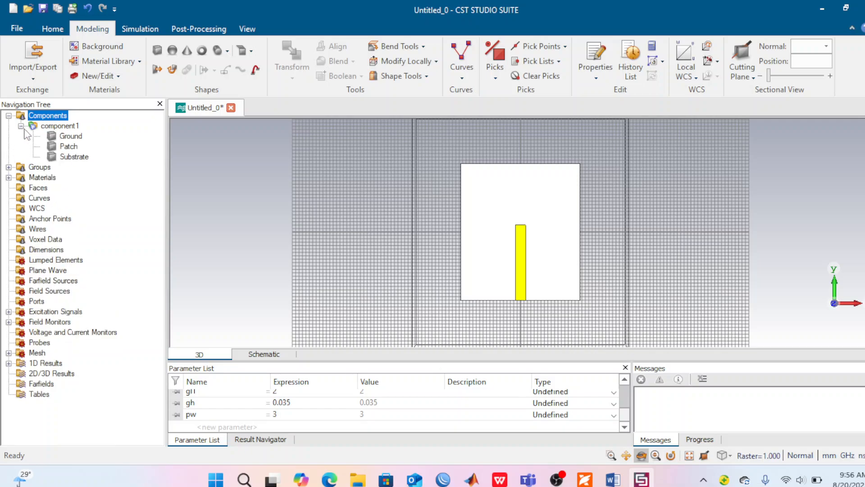
{"action": "double_click", "coordinate": [63, 148]}
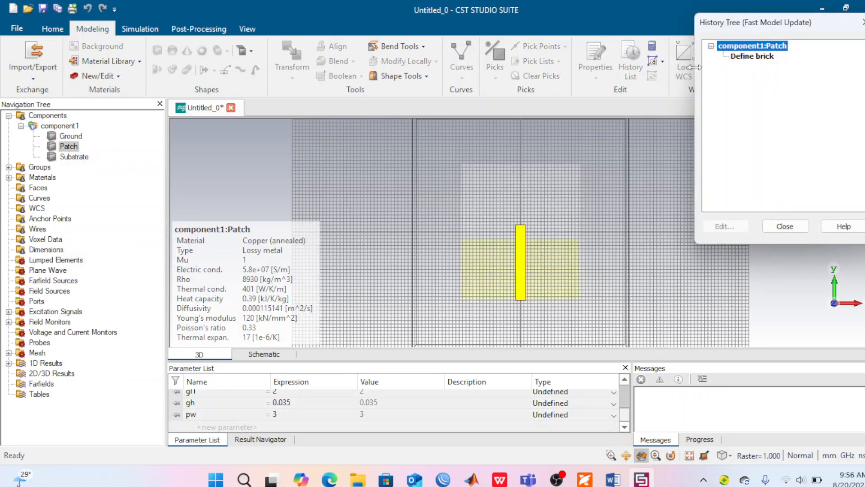
{"action": "double_click", "coordinate": [752, 57]}
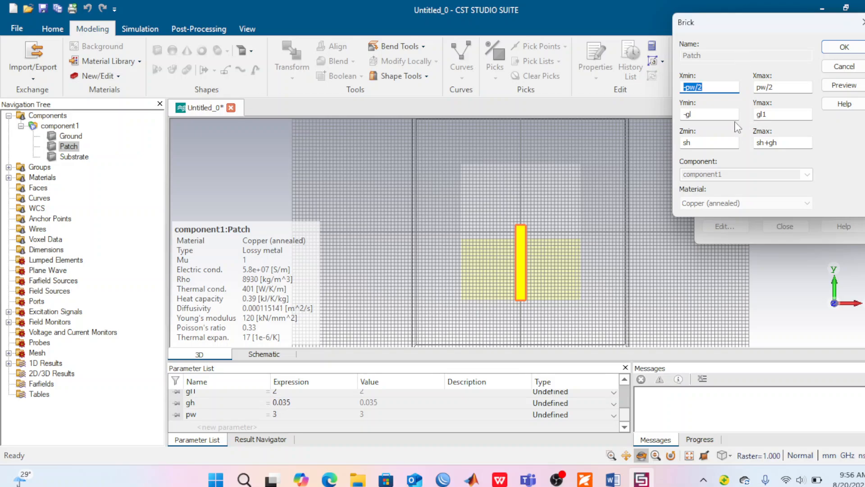
{"action": "left_click", "coordinate": [761, 114]}
{"action": "key", "text": "BackSpace"}
{"action": "key", "text": "BackSpace"}
{"action": "type", "text": "pl"}
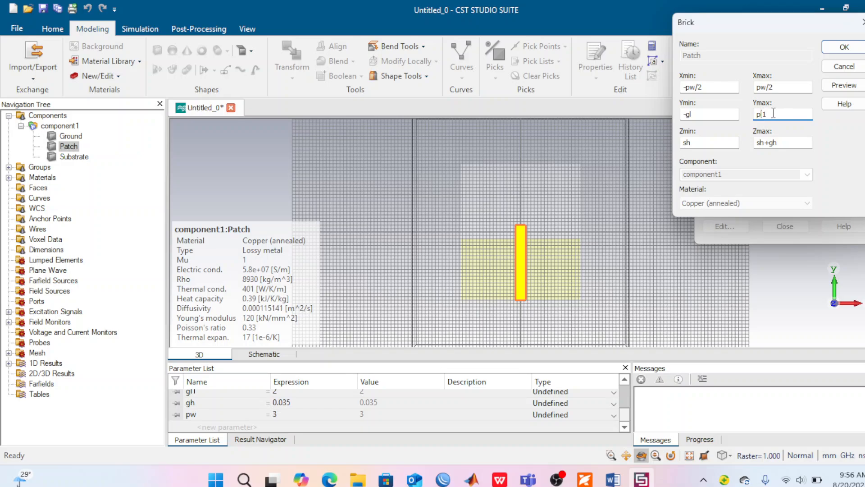
Step: Define the missing parameter pl1 as 11 to update the Patch brick, and switch to the panda2010 PDF in Foxit
{"action": "left_click", "coordinate": [841, 86]}
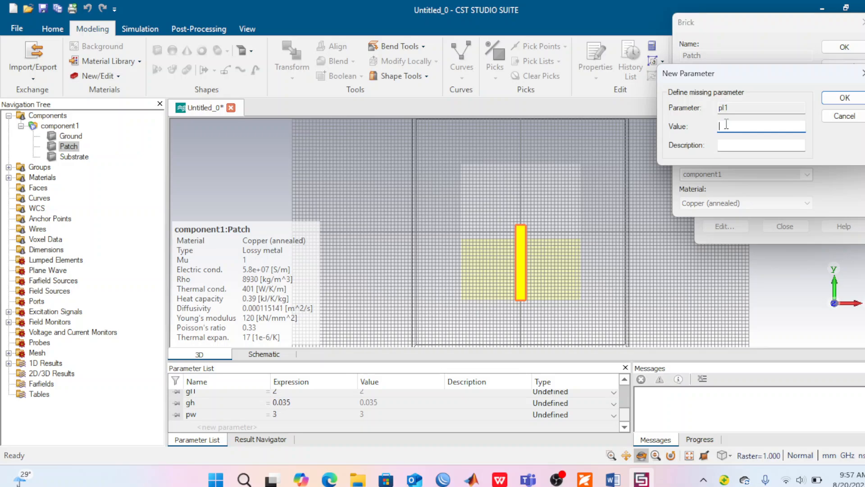
{"action": "type", "text": "11"}
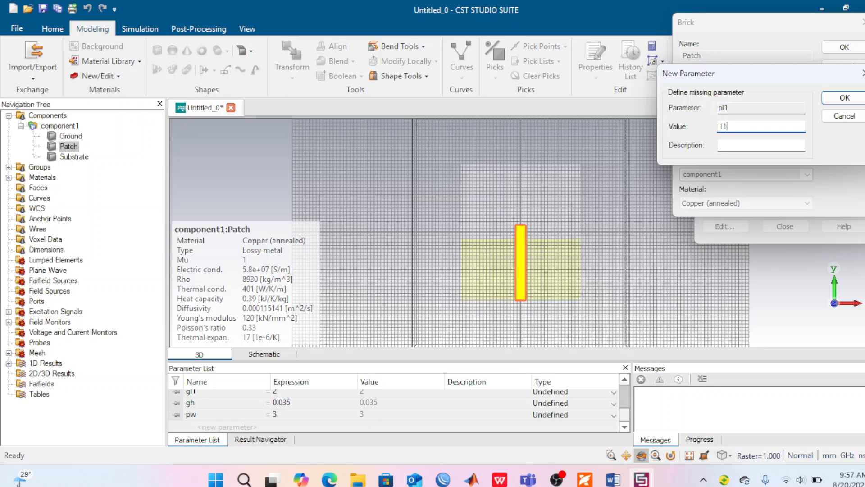
{"action": "left_click", "coordinate": [843, 97]}
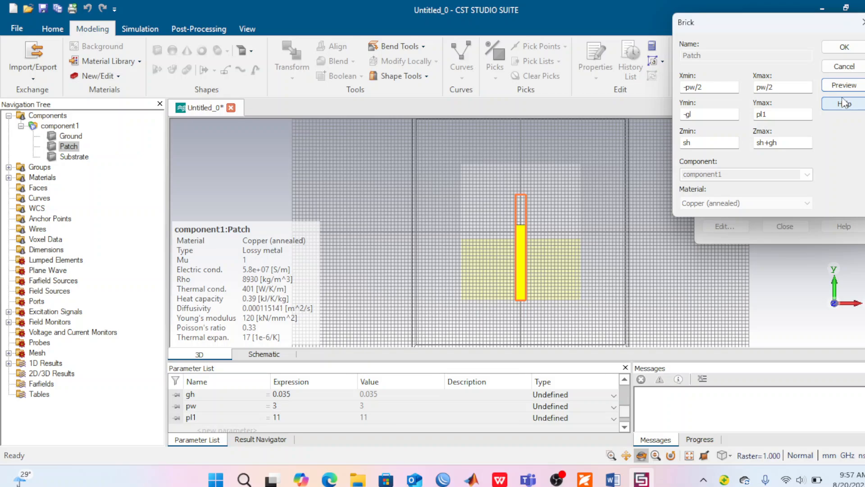
{"action": "left_click", "coordinate": [844, 47]}
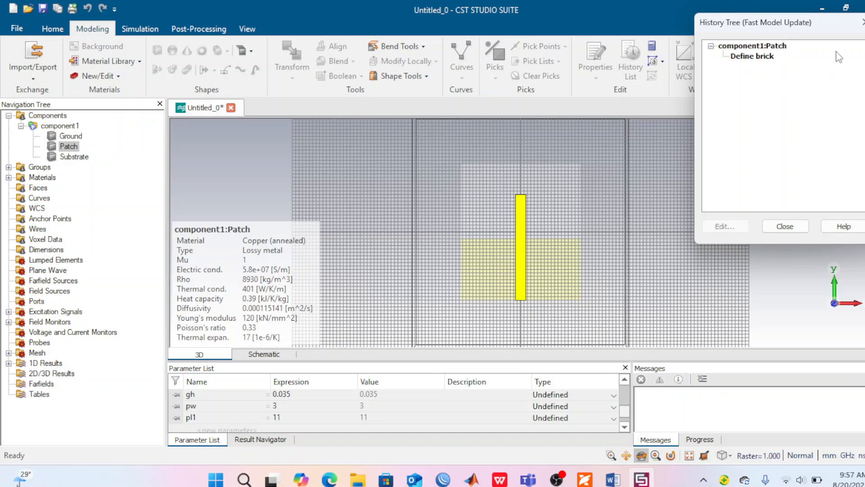
{"action": "left_click", "coordinate": [779, 226]}
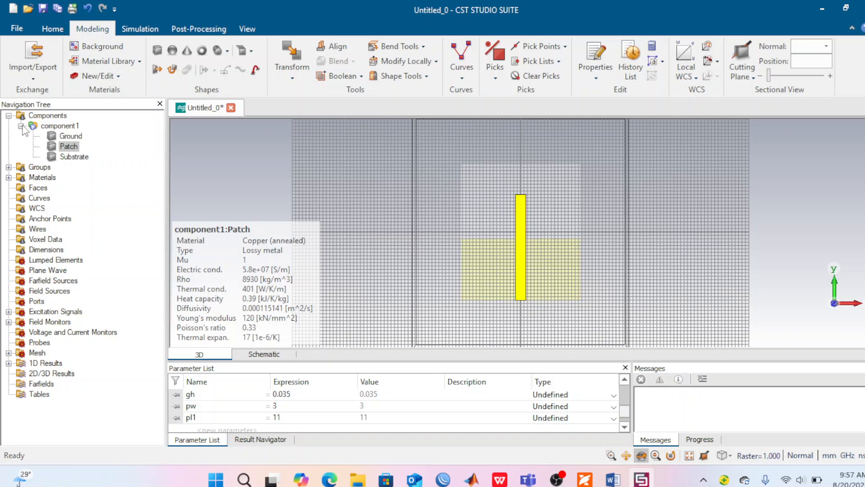
{"action": "left_click", "coordinate": [9, 116]}
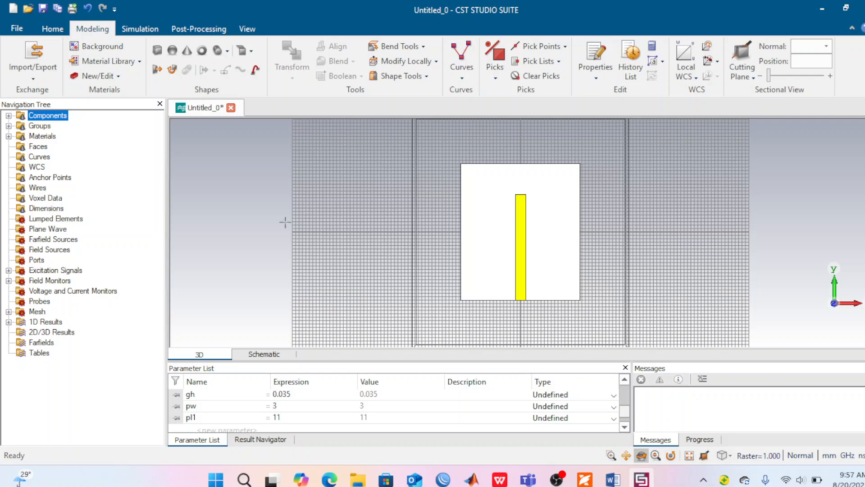
{"action": "left_click", "coordinate": [585, 479]}
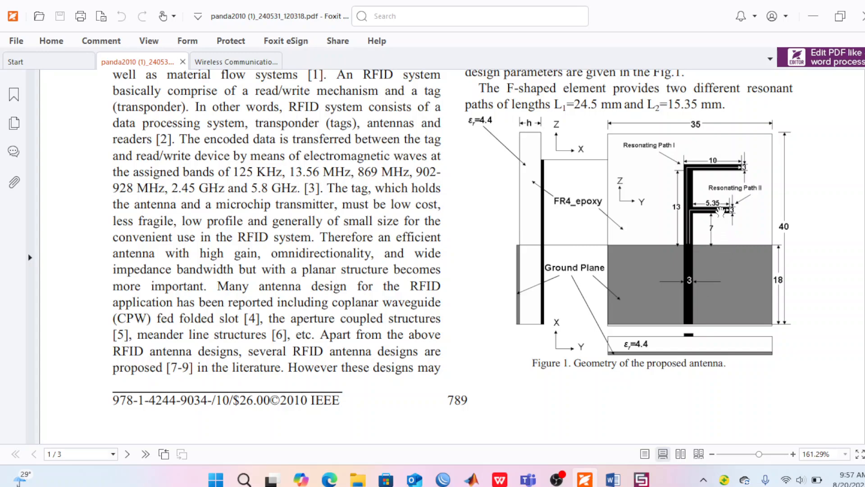
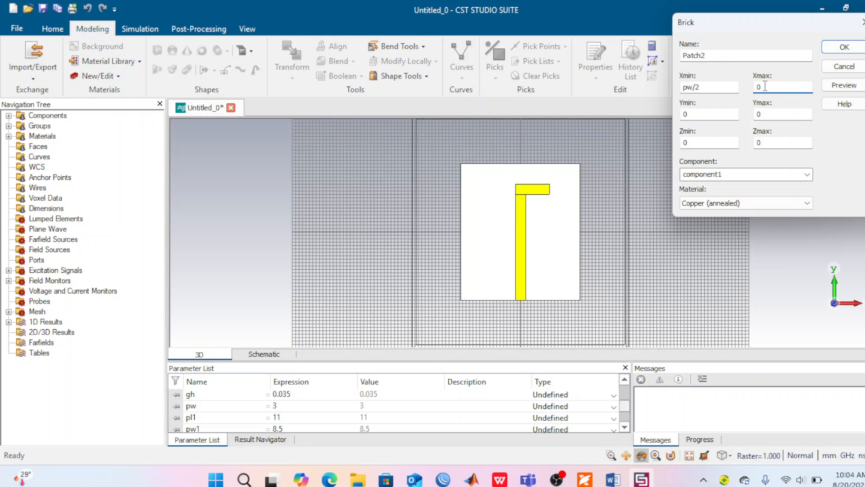
Step: Set the Patch2 brick's Xmax to pw2
{"action": "key", "text": "BackSpace"}
{"action": "type", "text": "pw3"}
{"action": "key", "text": "BackSpace"}
{"action": "type", "text": "2"}
Step: Set the Patch2 brick's Y range from pl2 to pl3
{"action": "left_click", "coordinate": [690, 114]}
{"action": "key", "text": "BackSpace"}
{"action": "type", "text": "pl2"}
{"action": "left_click", "coordinate": [762, 114]}
{"action": "key", "text": "BackSpace"}
{"action": "type", "text": "pl3"}
Step: Set the Patch2 brick's Z range from sh to sh+gh
{"action": "left_click", "coordinate": [688, 144]}
{"action": "key", "text": "BackSpace"}
{"action": "type", "text": "sh"}
{"action": "left_click", "coordinate": [766, 144]}
{"action": "key", "text": "BackSpace"}
{"action": "type", "text": "sh+g"}
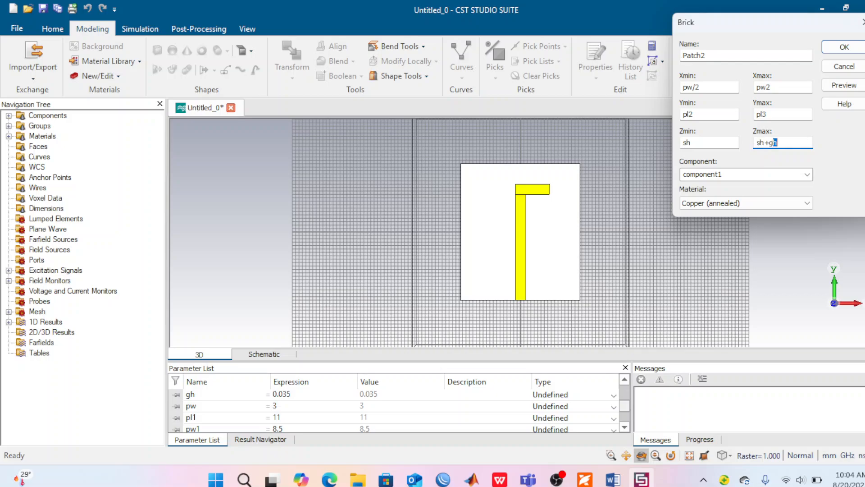
{"action": "type", "text": "h"}
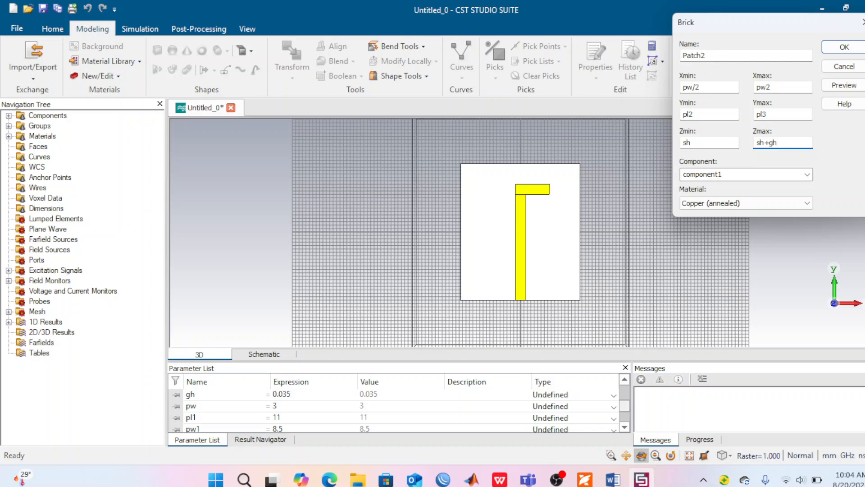
Step: Preview the Patch2 brick, define the missing parameters pw2 as 6.85 and pl3 as 8, and create the brick
{"action": "left_click", "coordinate": [844, 85]}
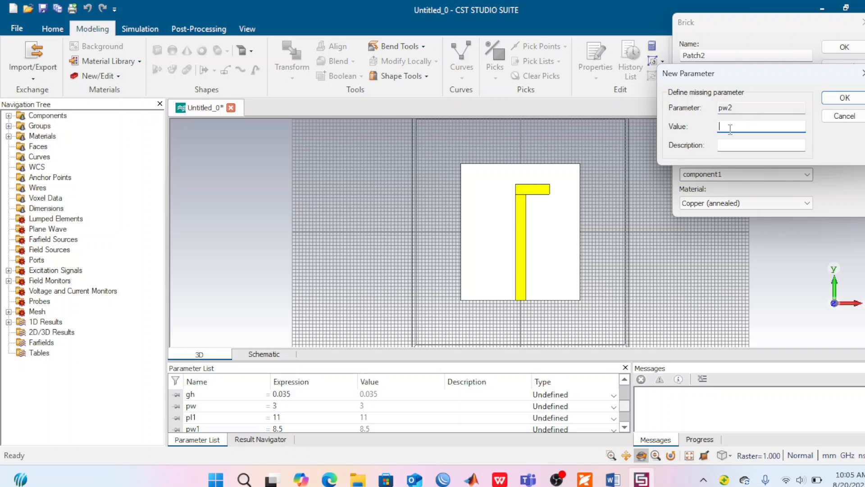
{"action": "type", "text": "6.85"}
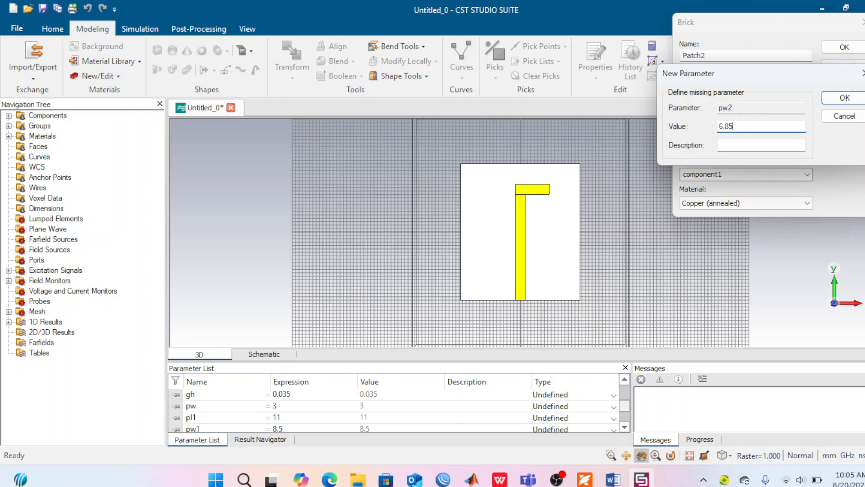
{"action": "left_click", "coordinate": [844, 100]}
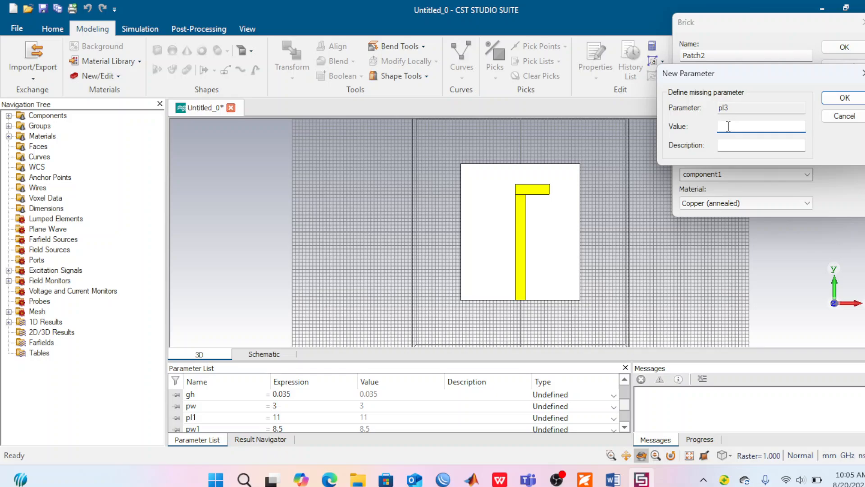
{"action": "type", "text": "8"}
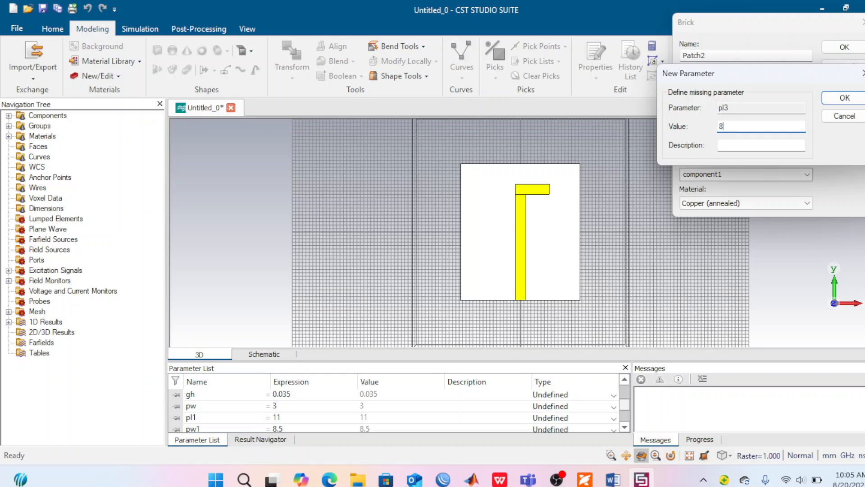
{"action": "left_click", "coordinate": [845, 99]}
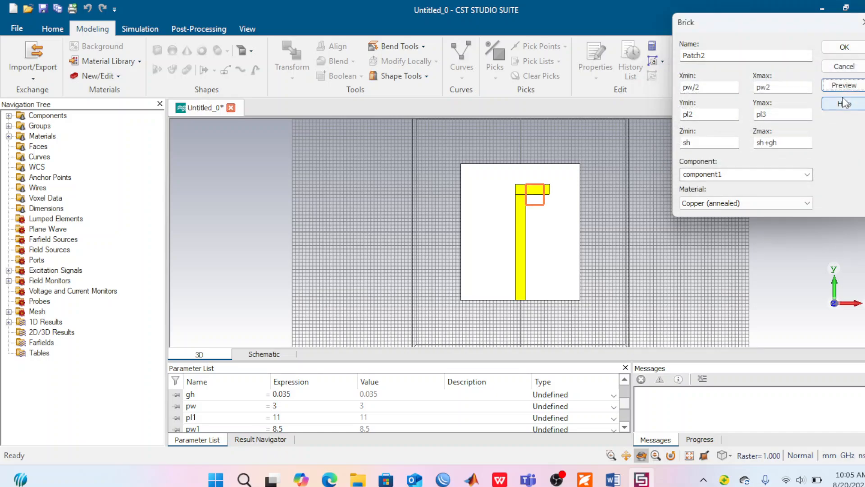
{"action": "left_click", "coordinate": [844, 48]}
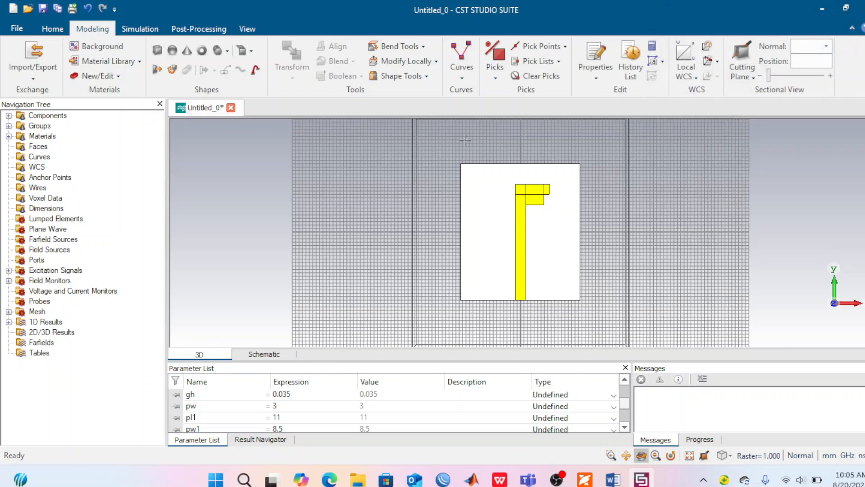
Step: Reopen the Patch2 brick's definition from its history and set Ymin to pl4
{"action": "left_click", "coordinate": [9, 116]}
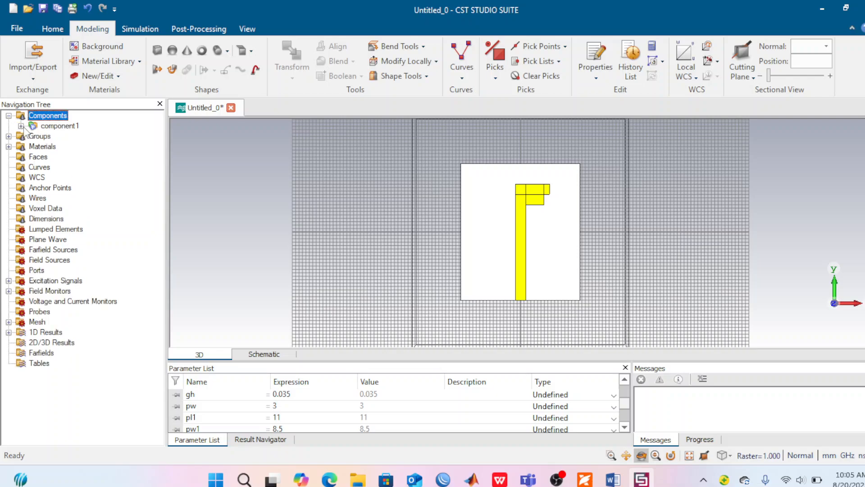
{"action": "left_click", "coordinate": [20, 126]}
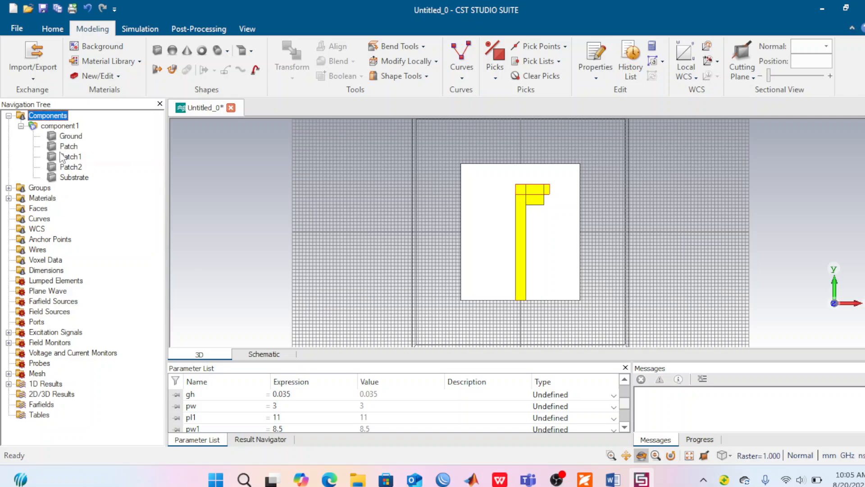
{"action": "double_click", "coordinate": [71, 167]}
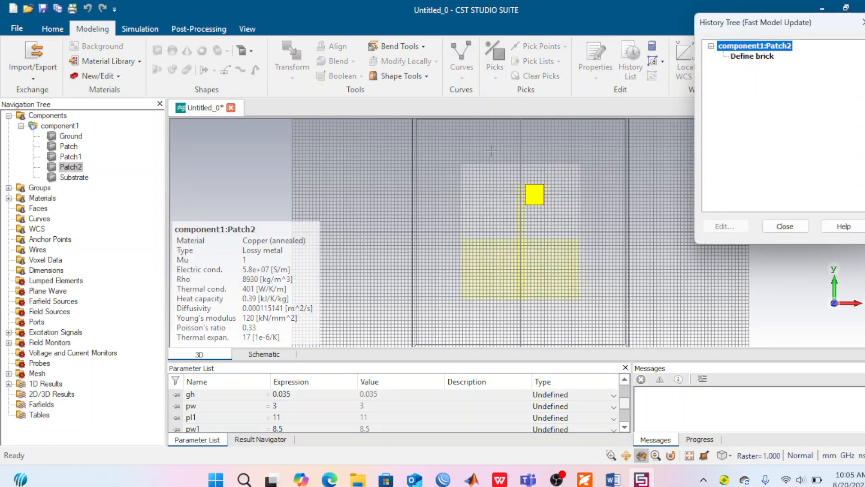
{"action": "left_click", "coordinate": [750, 58]}
{"action": "double_click", "coordinate": [750, 58]}
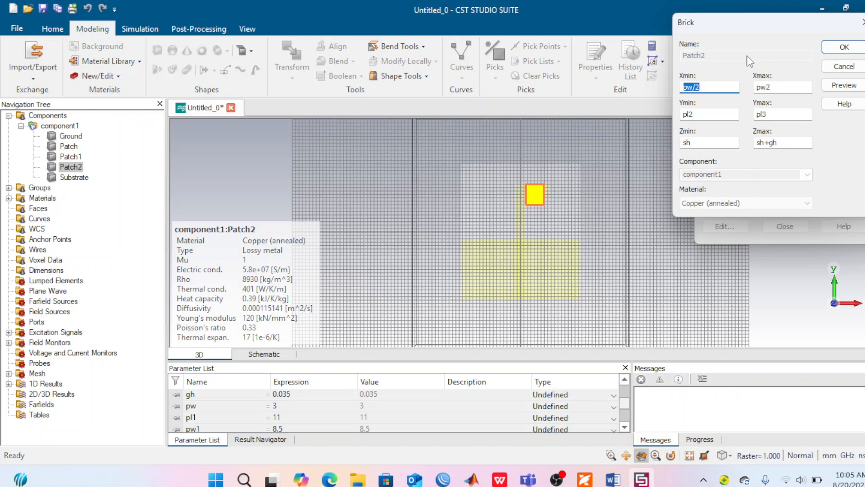
{"action": "double_click", "coordinate": [692, 115]}
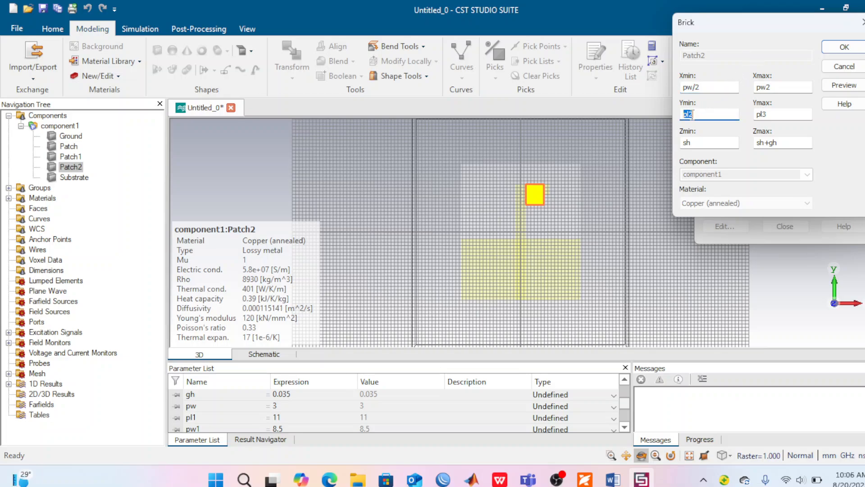
{"action": "type", "text": "pl1"}
{"action": "type", "text": "4"}
Step: Preview the edited Patch2 brick, define the missing parameter pl4 as 5, and apply the update to the model
{"action": "left_click", "coordinate": [841, 88]}
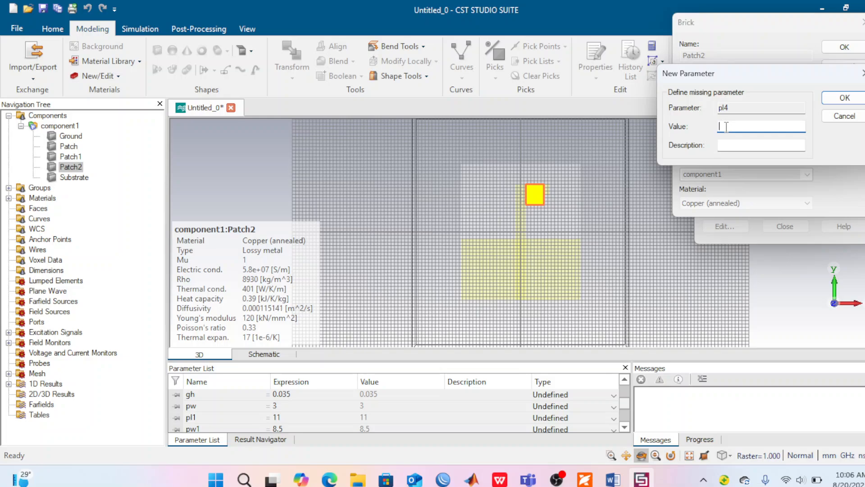
{"action": "type", "text": "5"}
{"action": "left_click", "coordinate": [844, 98]}
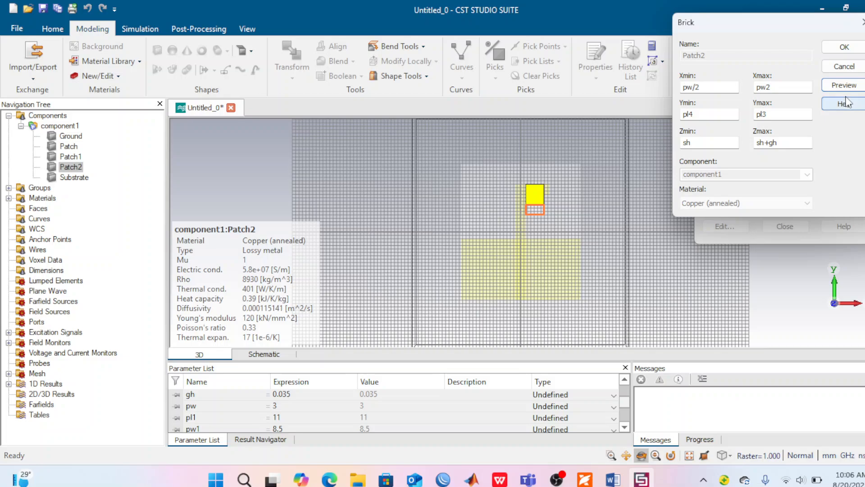
{"action": "left_click", "coordinate": [849, 48]}
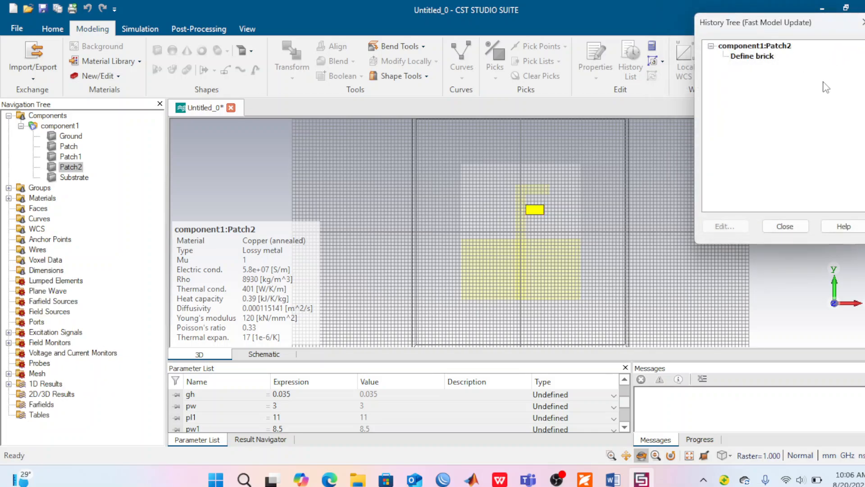
{"action": "left_click", "coordinate": [784, 226]}
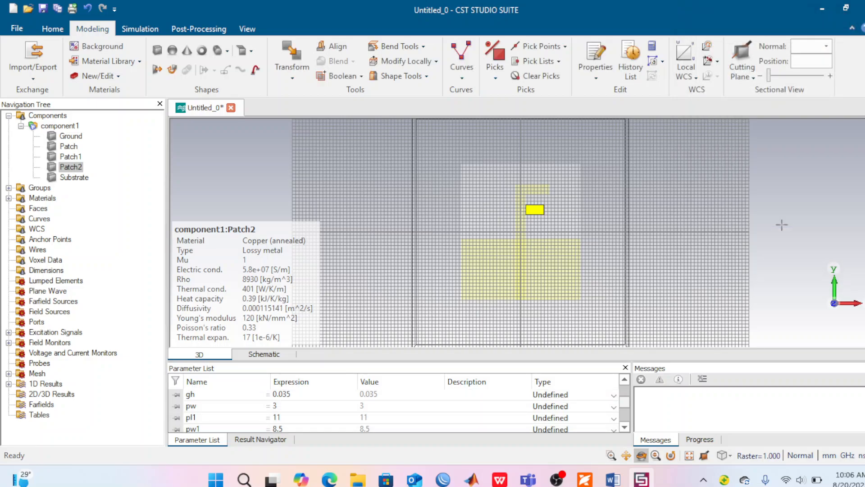
{"action": "left_click", "coordinate": [21, 126]}
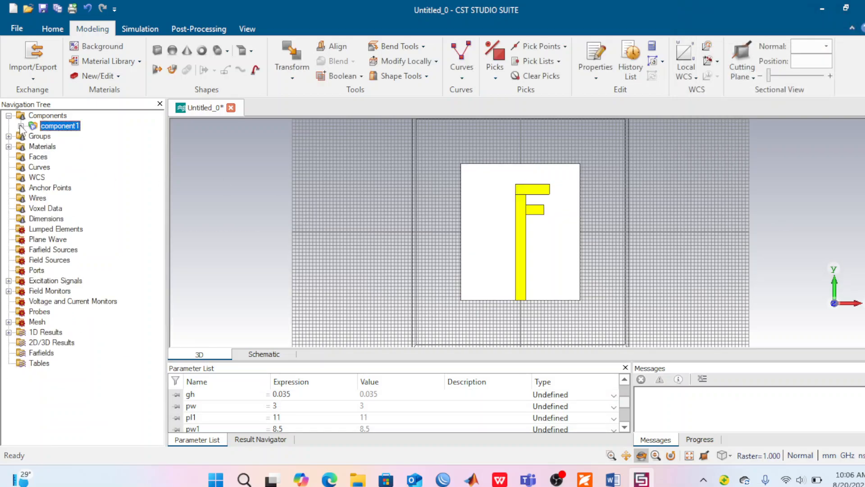
{"action": "left_click", "coordinate": [8, 116]}
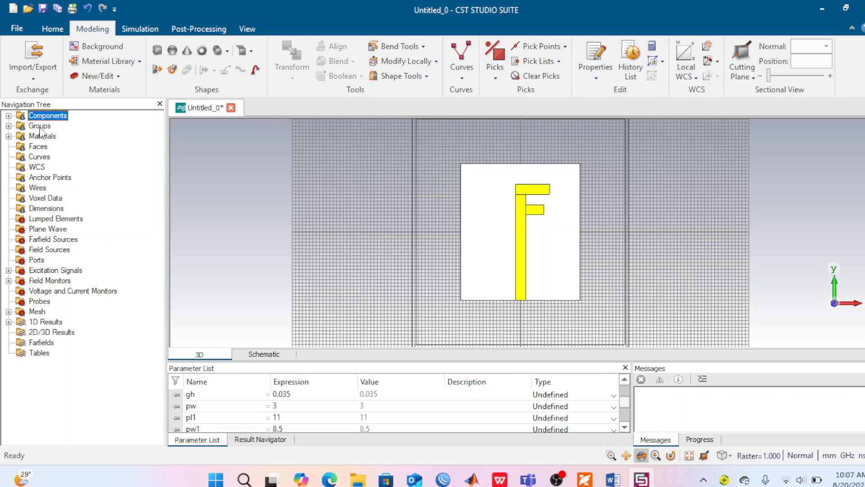
Step: Merge Patch1 and Patch2 into Patch with a Boolean Add to form a single F-shaped solid
{"action": "left_click", "coordinate": [9, 116]}
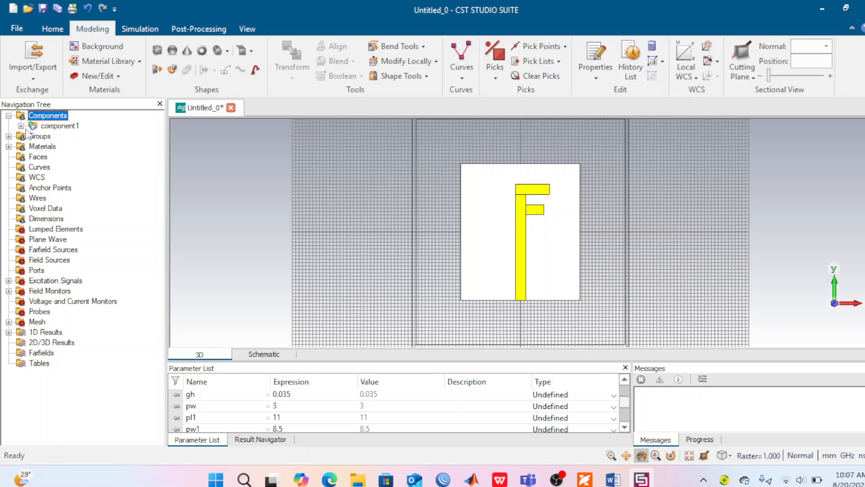
{"action": "left_click", "coordinate": [21, 126]}
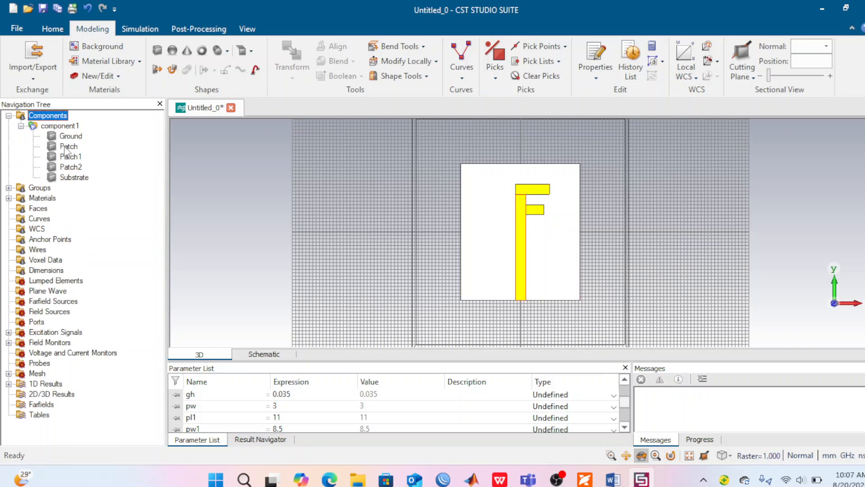
{"action": "mouse_move", "coordinate": [64, 149]}
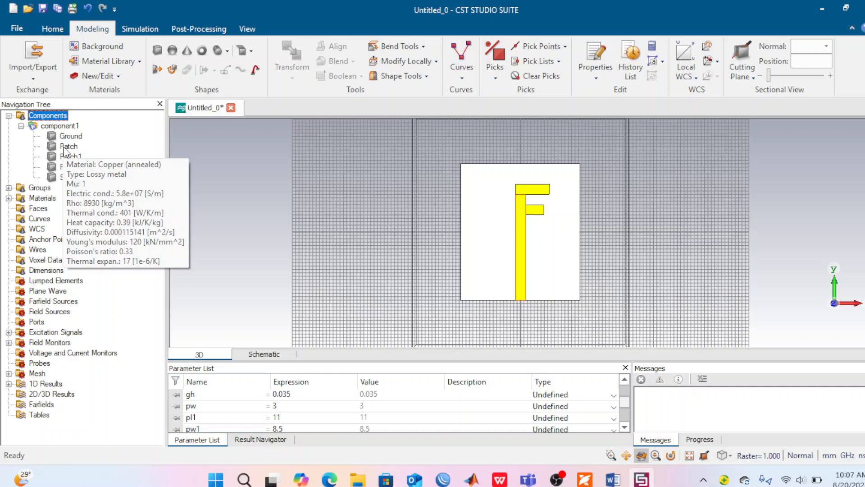
{"action": "left_click", "coordinate": [64, 147]}
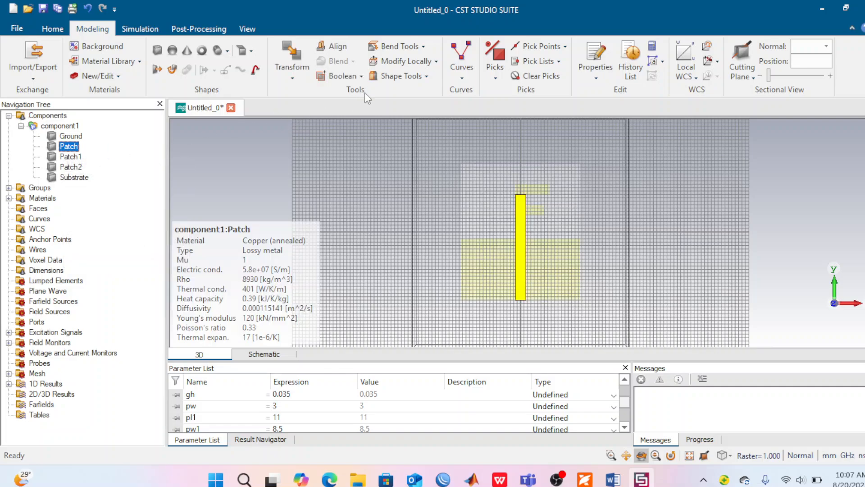
{"action": "left_click", "coordinate": [362, 77]}
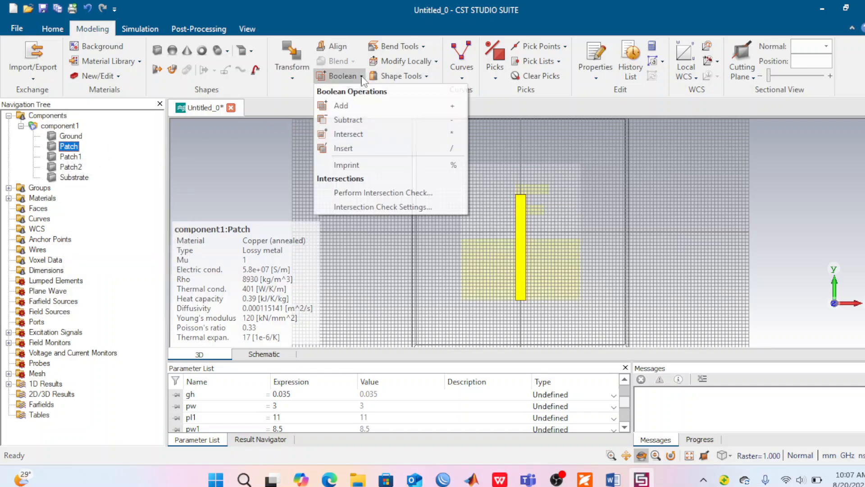
{"action": "left_click", "coordinate": [383, 111]}
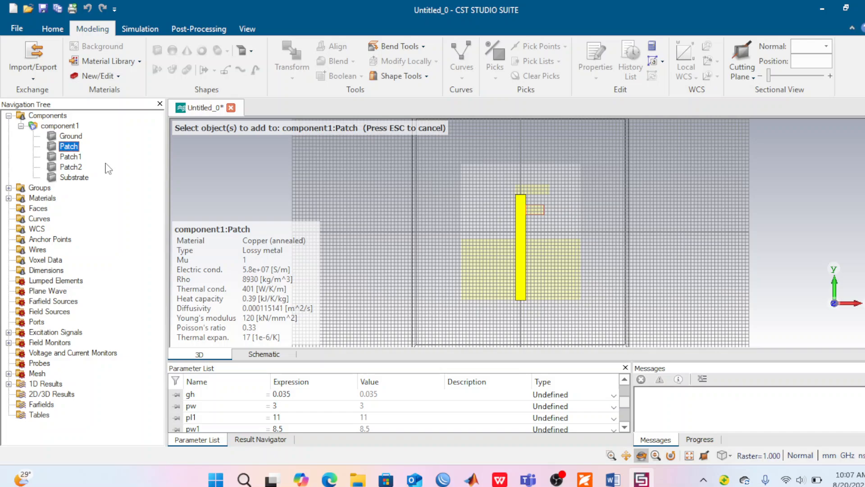
{"action": "left_click", "coordinate": [86, 159]}
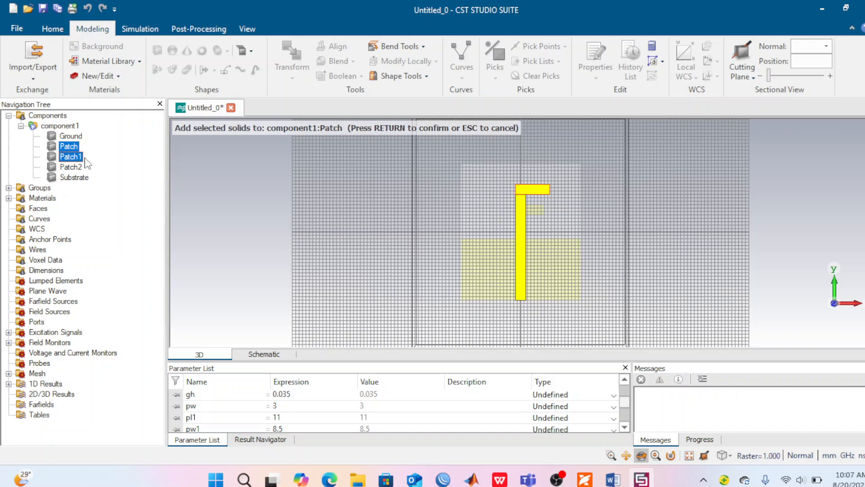
{"action": "left_click", "coordinate": [77, 167]}
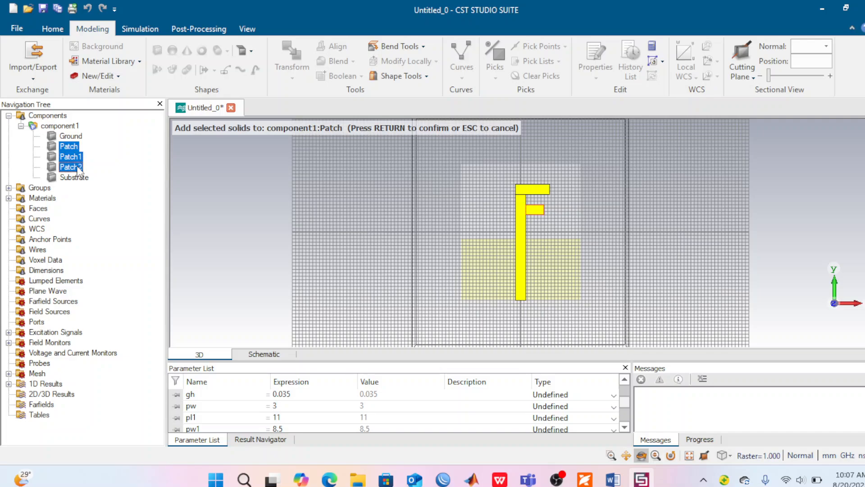
{"action": "key", "text": "Return"}
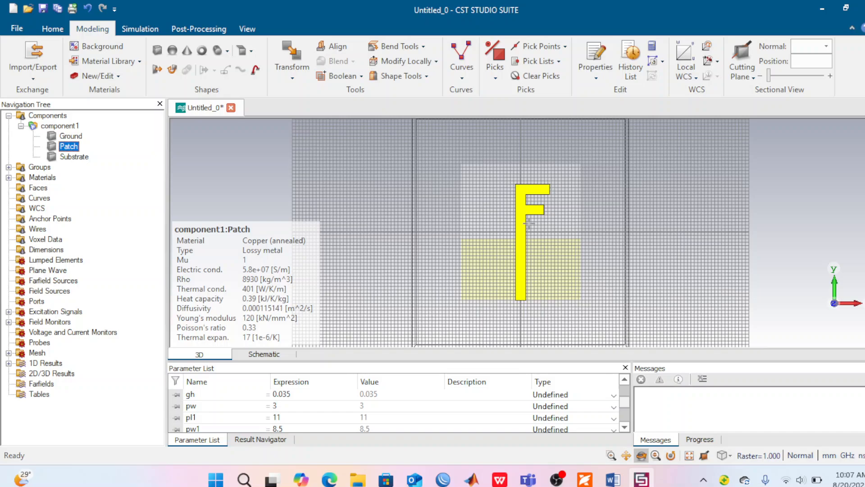
{"action": "left_click", "coordinate": [21, 126]}
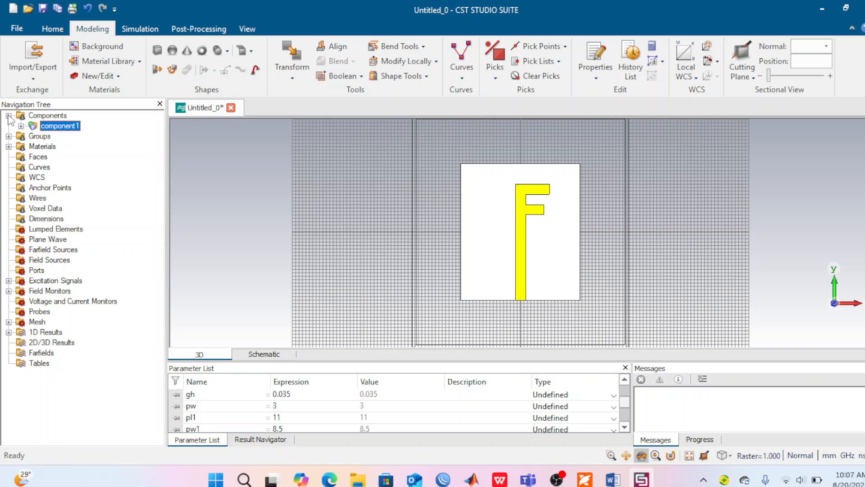
{"action": "left_click", "coordinate": [8, 115]}
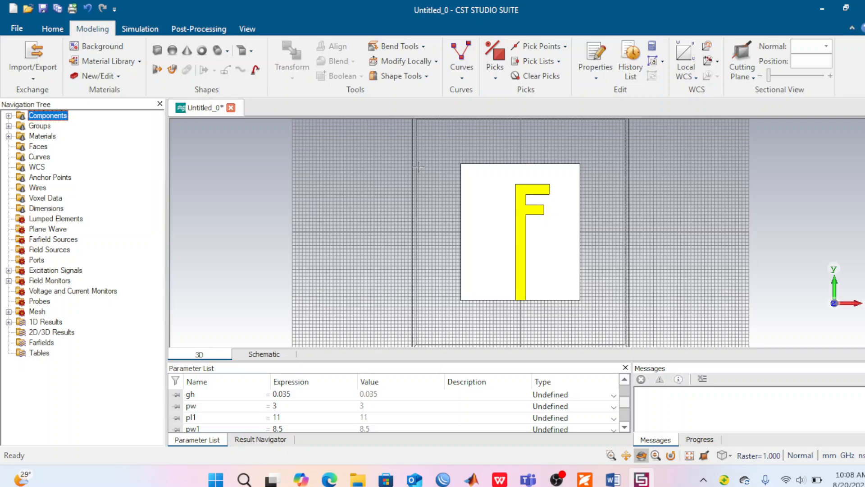
Step: Pick the thin end face of the F-shaped patch's feed line at the substrate's lower edge
{"action": "left_click", "coordinate": [496, 79]}
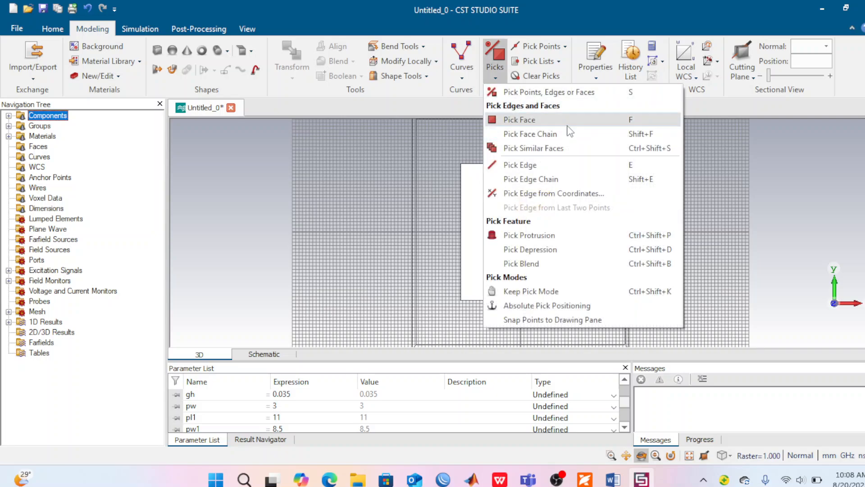
{"action": "left_click", "coordinate": [569, 130]}
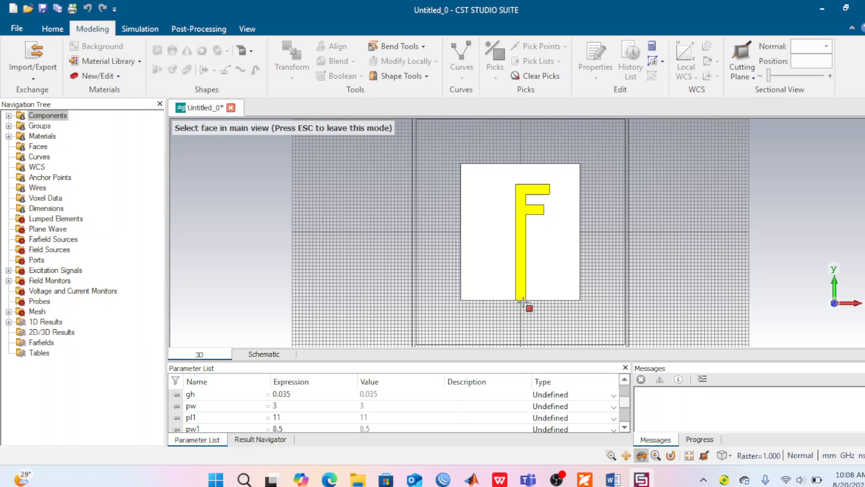
{"action": "key", "text": "2"}
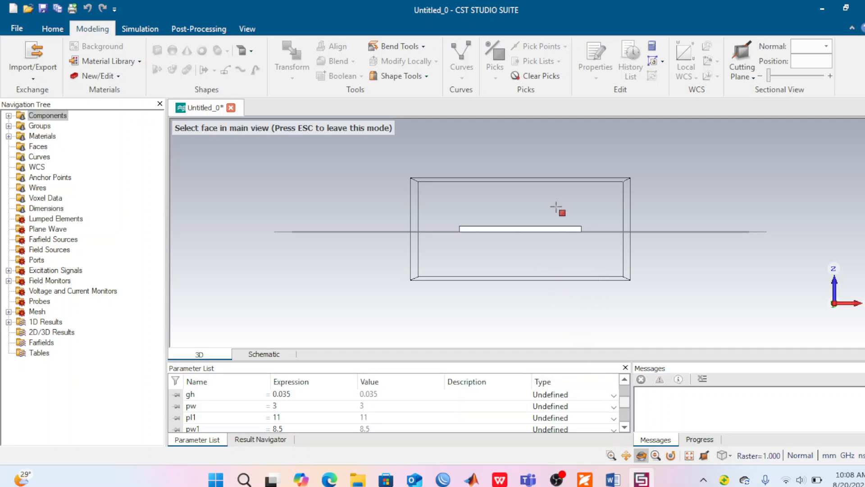
{"action": "scroll", "coordinate": [511, 221], "scroll_direction": "down", "scroll_amount": 2}
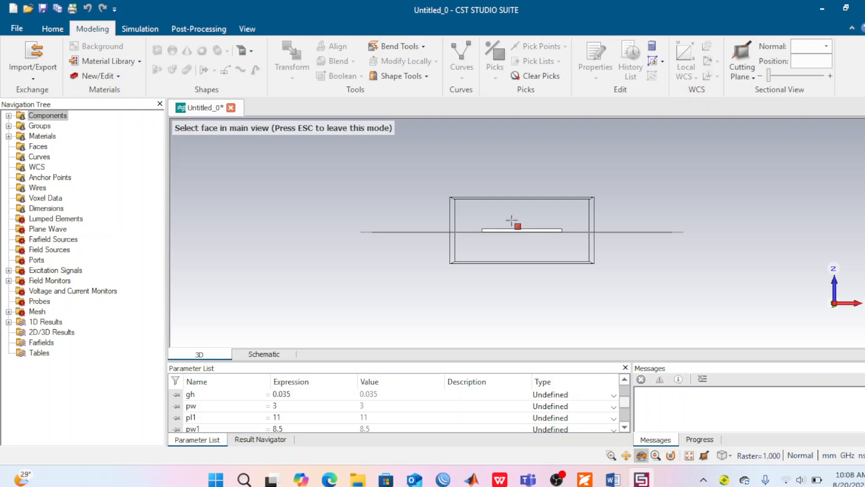
{"action": "scroll", "coordinate": [512, 221], "scroll_direction": "up", "scroll_amount": 4}
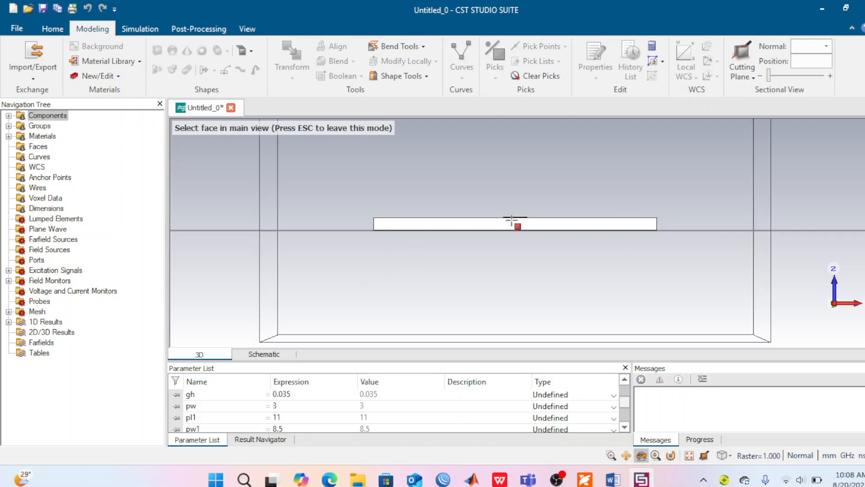
{"action": "left_click_drag", "start_coordinate": [477, 255], "coordinate": [445, 279]}
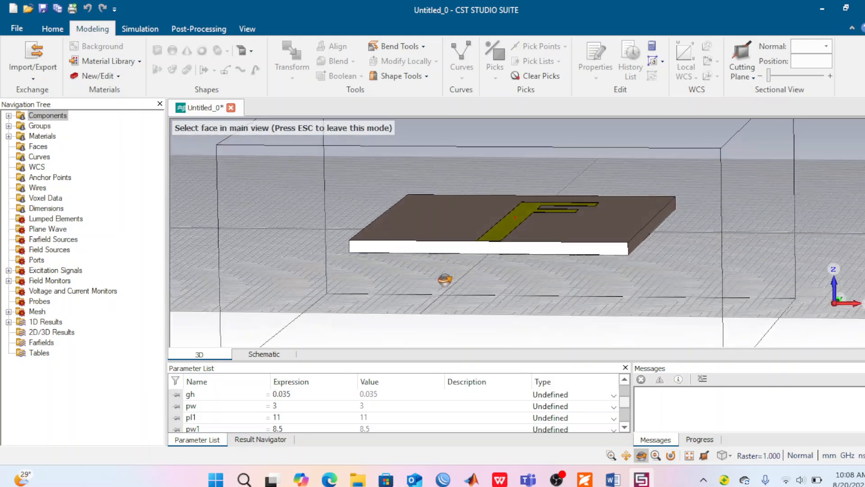
{"action": "scroll", "coordinate": [466, 244], "scroll_direction": "down", "scroll_amount": 3}
{"action": "scroll", "coordinate": [465, 244], "scroll_direction": "up", "scroll_amount": 1}
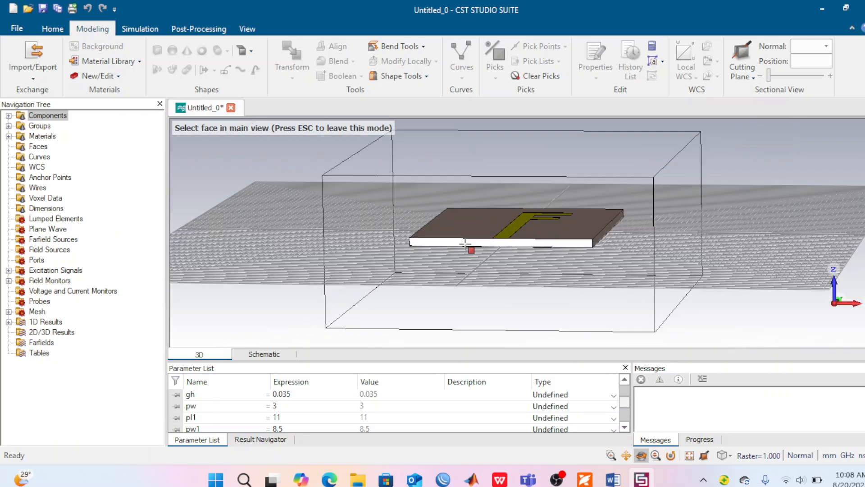
{"action": "scroll", "coordinate": [465, 244], "scroll_direction": "up", "scroll_amount": 8}
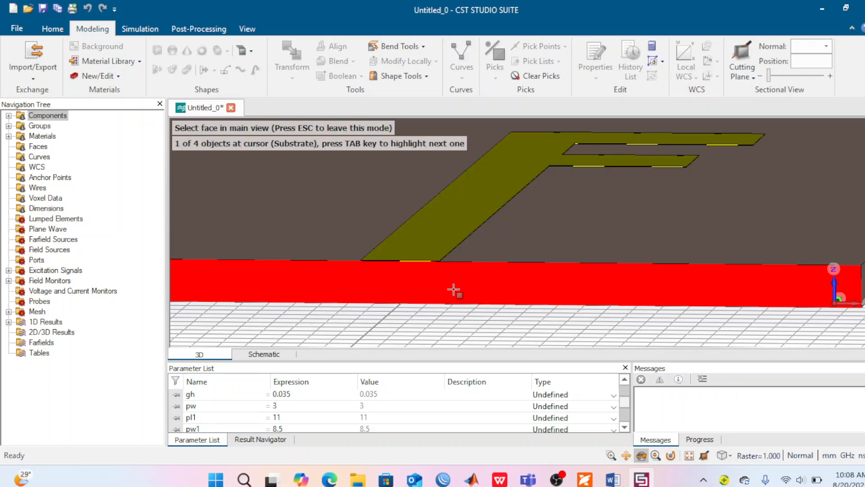
{"action": "scroll", "coordinate": [454, 290], "scroll_direction": "down", "scroll_amount": 2}
{"action": "scroll", "coordinate": [474, 274], "scroll_direction": "up", "scroll_amount": 2}
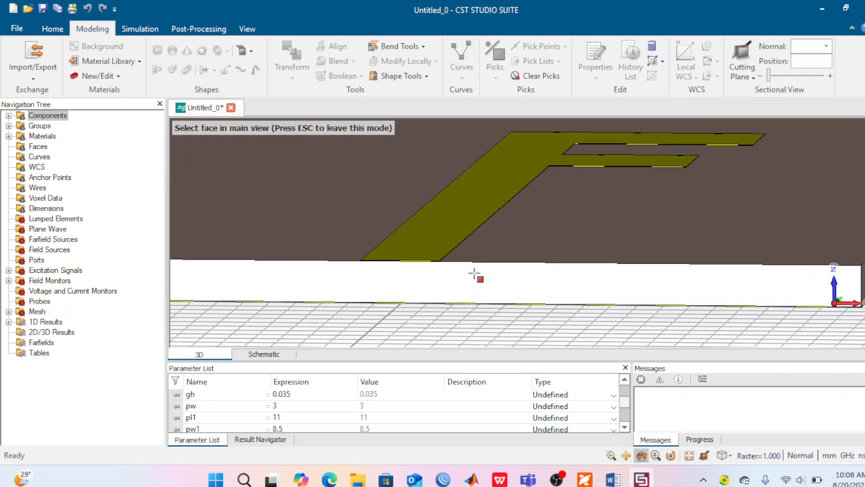
{"action": "scroll", "coordinate": [474, 274], "scroll_direction": "up", "scroll_amount": 2}
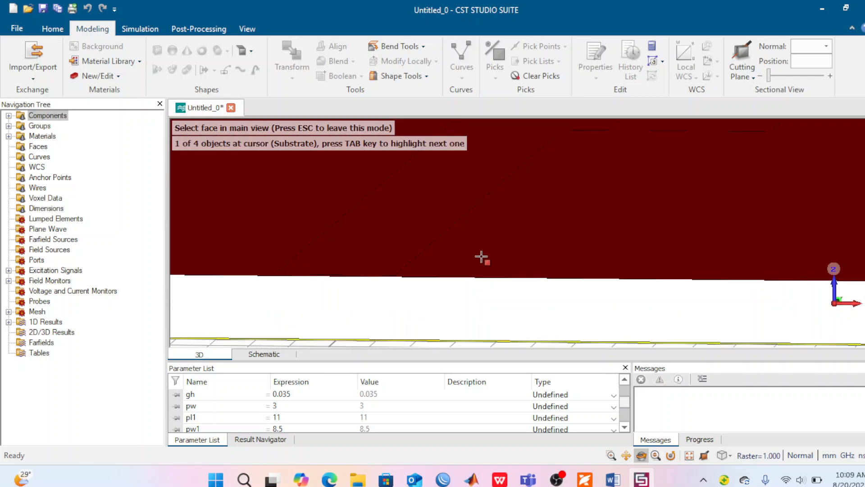
{"action": "scroll", "coordinate": [459, 315], "scroll_direction": "down", "scroll_amount": 5}
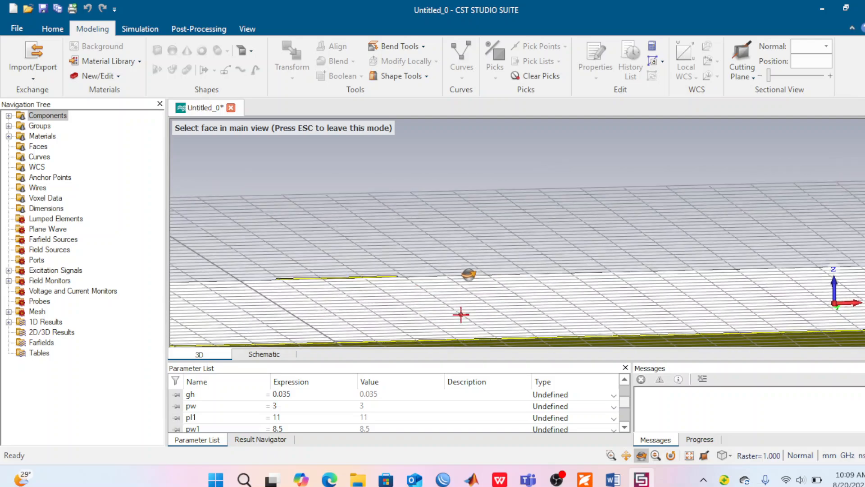
{"action": "scroll", "coordinate": [460, 318], "scroll_direction": "up", "scroll_amount": 5}
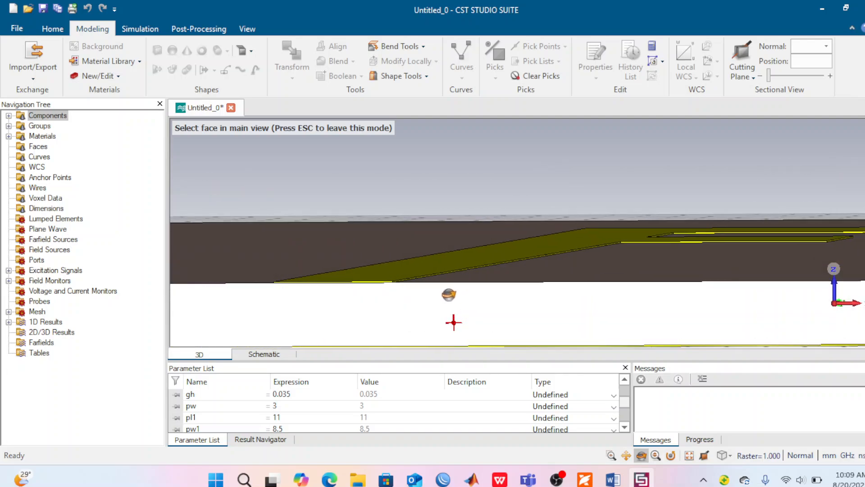
{"action": "left_click_drag", "start_coordinate": [479, 295], "coordinate": [496, 291], "text": "ctrl"}
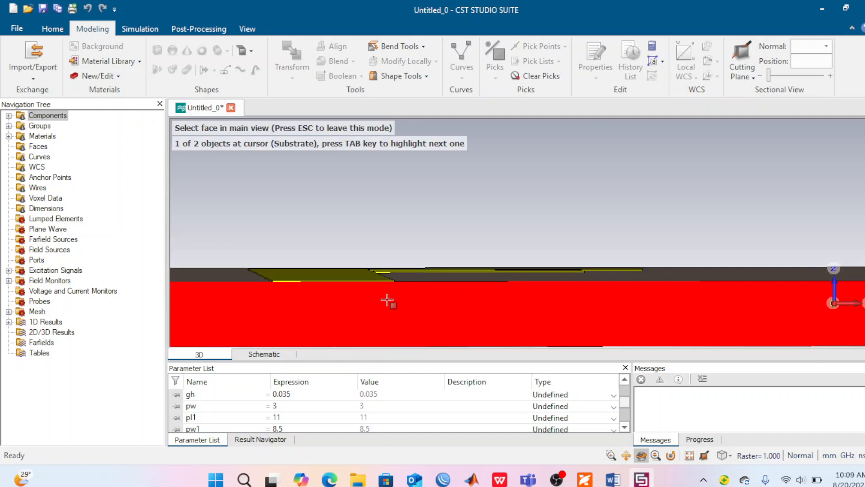
{"action": "scroll", "coordinate": [387, 300], "scroll_direction": "down", "scroll_amount": 2}
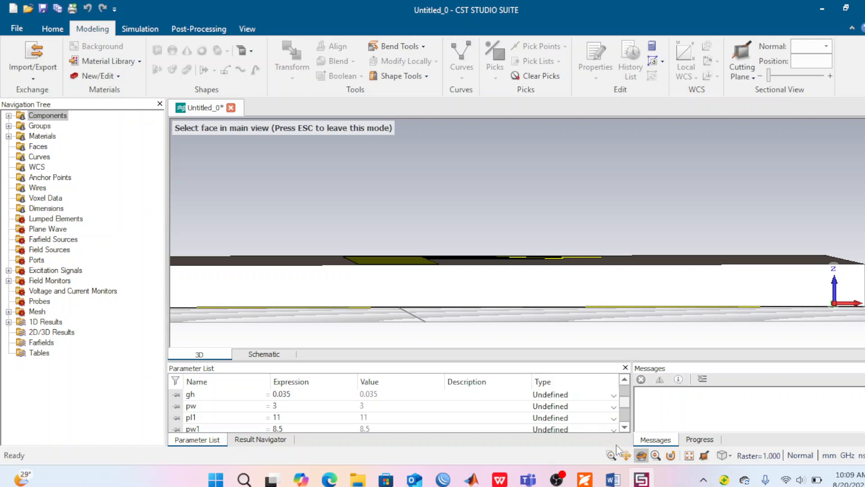
{"action": "left_click", "coordinate": [627, 455]}
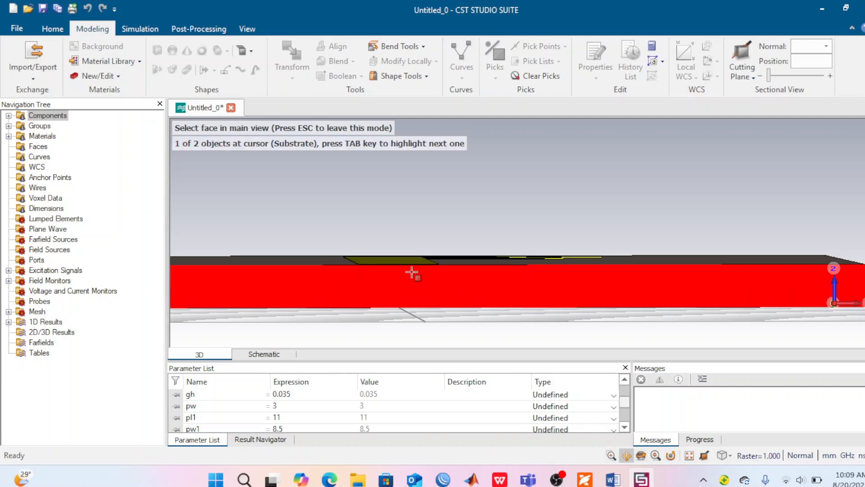
{"action": "left_click_drag", "start_coordinate": [411, 273], "coordinate": [506, 250]}
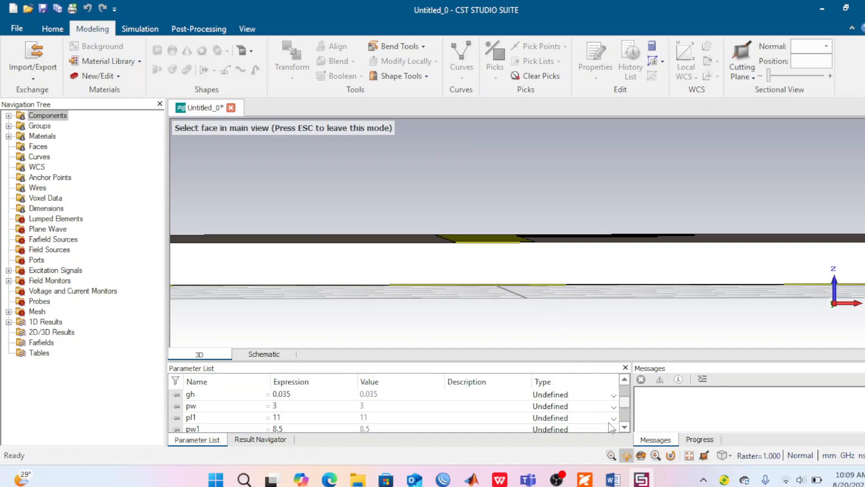
{"action": "left_click", "coordinate": [640, 456]}
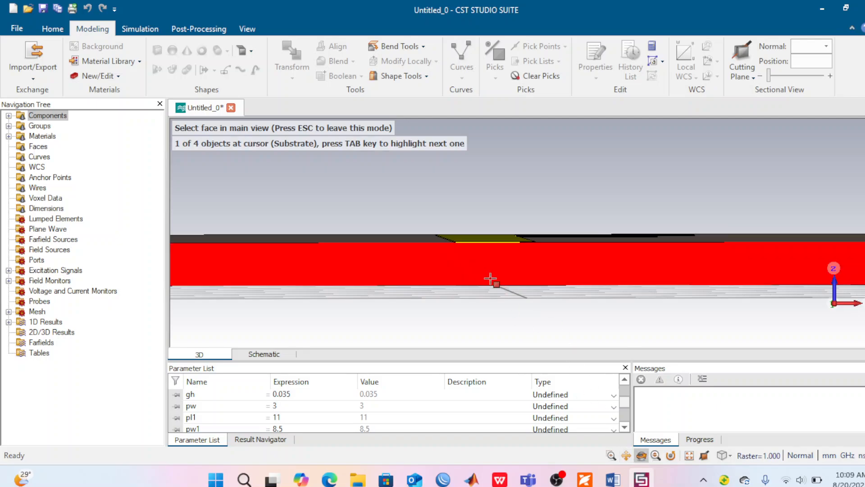
{"action": "left_click_drag", "start_coordinate": [456, 256], "coordinate": [428, 265]}
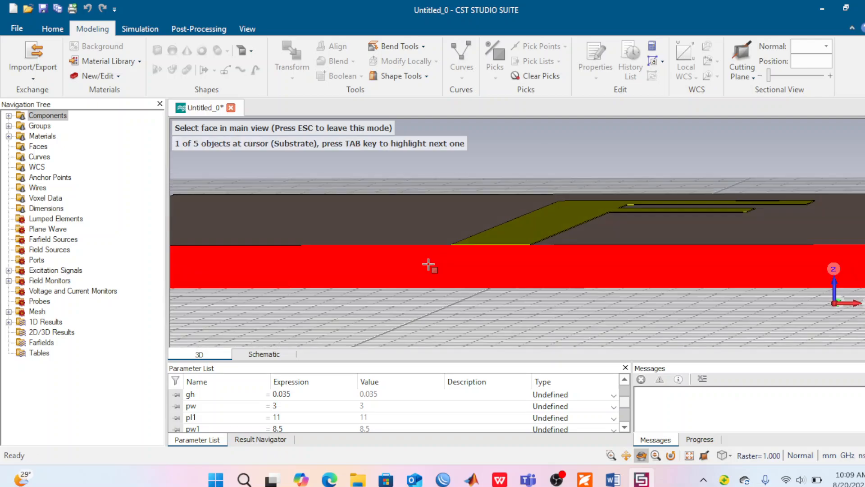
{"action": "scroll", "coordinate": [429, 264], "scroll_direction": "down", "scroll_amount": 2}
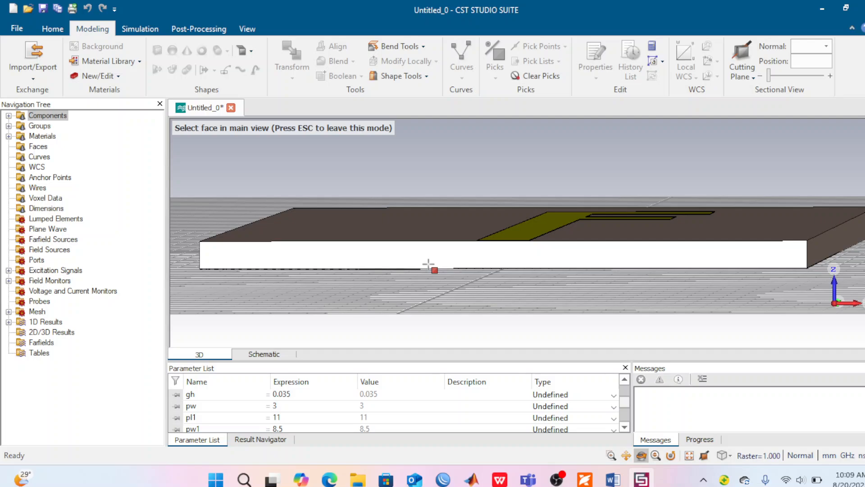
{"action": "scroll", "coordinate": [429, 265], "scroll_direction": "up", "scroll_amount": 4}
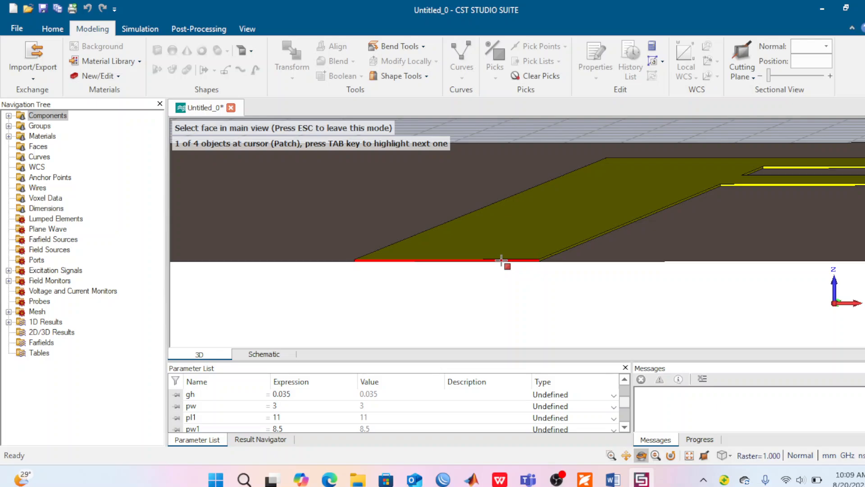
{"action": "left_click", "coordinate": [502, 261]}
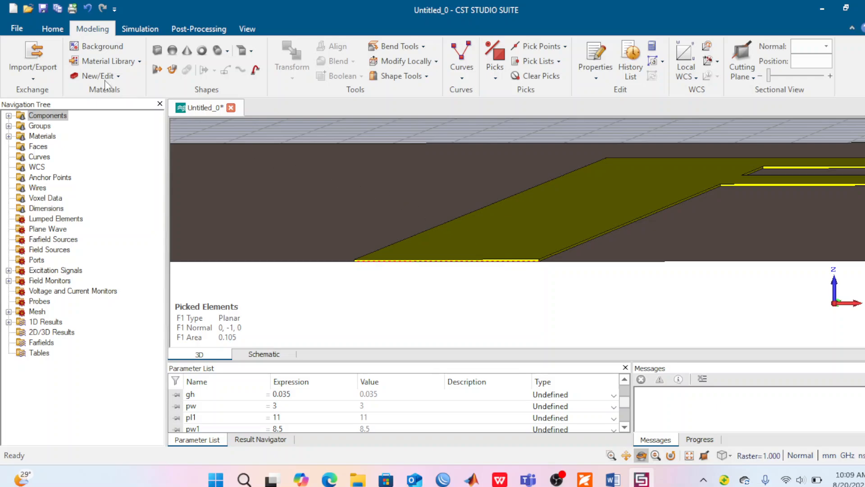
Step: Run the port extension coefficient macro for the microstrip line, calculate k, and construct the waveguide port from the picked face
{"action": "left_click", "coordinate": [52, 29]}
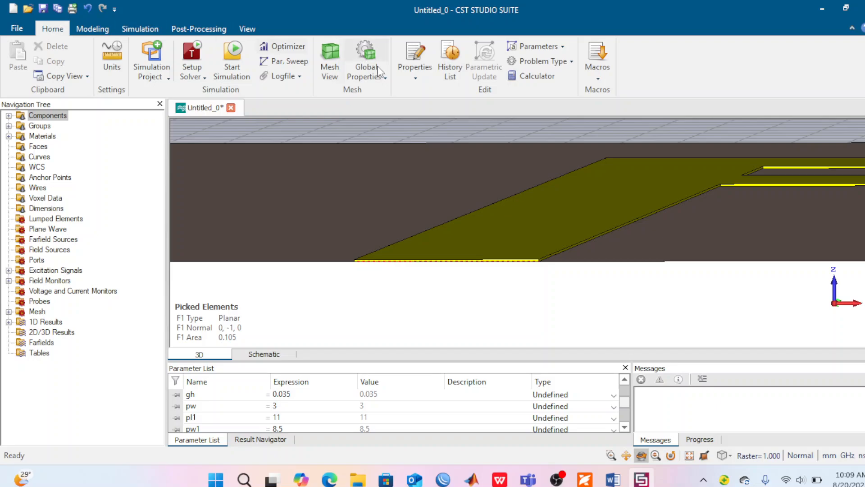
{"action": "left_click", "coordinate": [598, 79]}
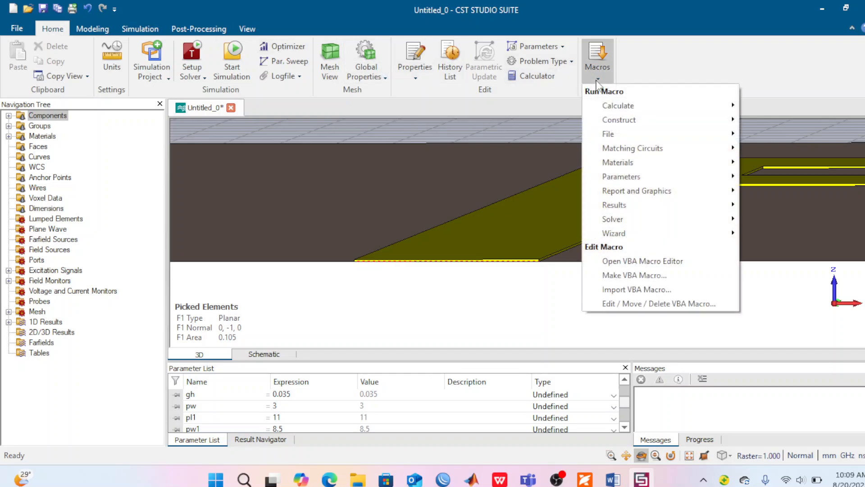
{"action": "mouse_move", "coordinate": [623, 218]}
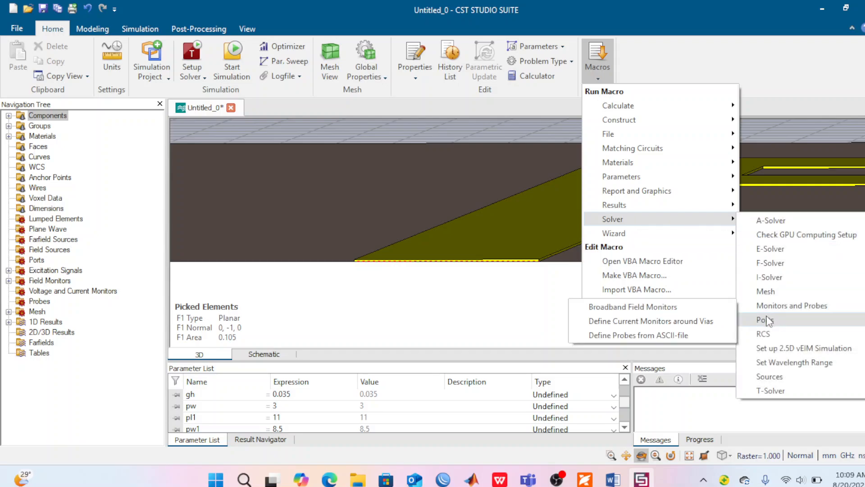
{"action": "mouse_move", "coordinate": [768, 322]}
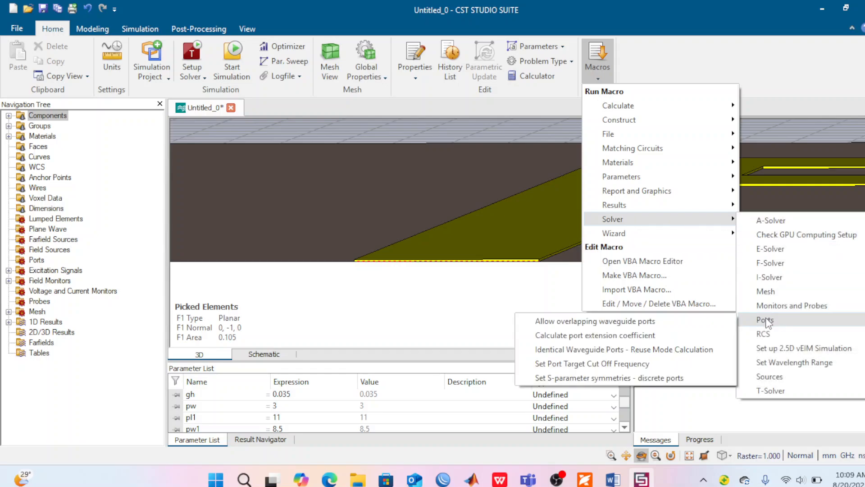
{"action": "left_click", "coordinate": [606, 336]}
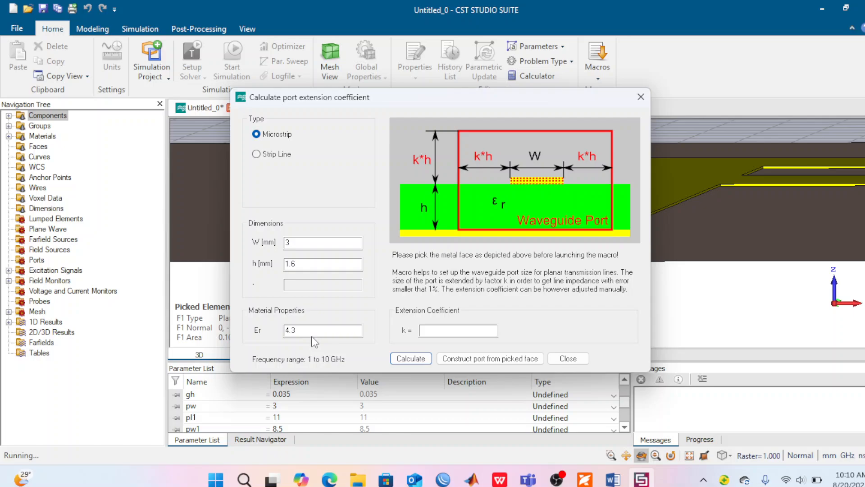
{"action": "left_click", "coordinate": [410, 358]}
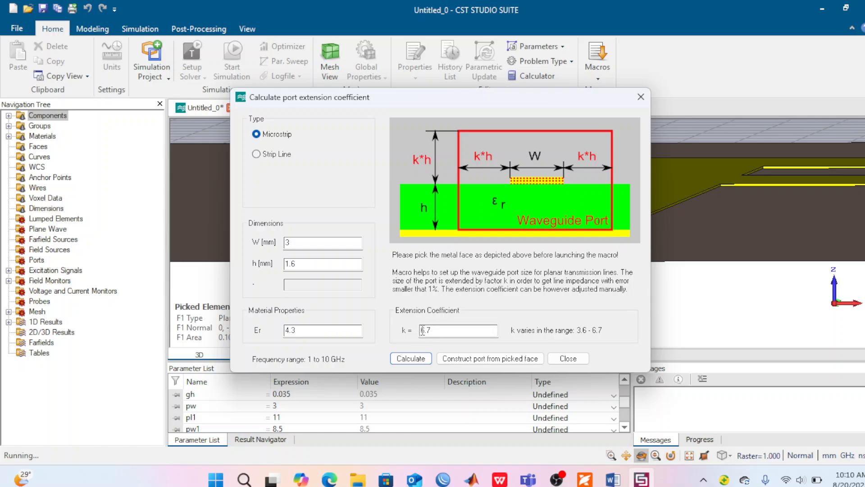
{"action": "left_click", "coordinate": [486, 359]}
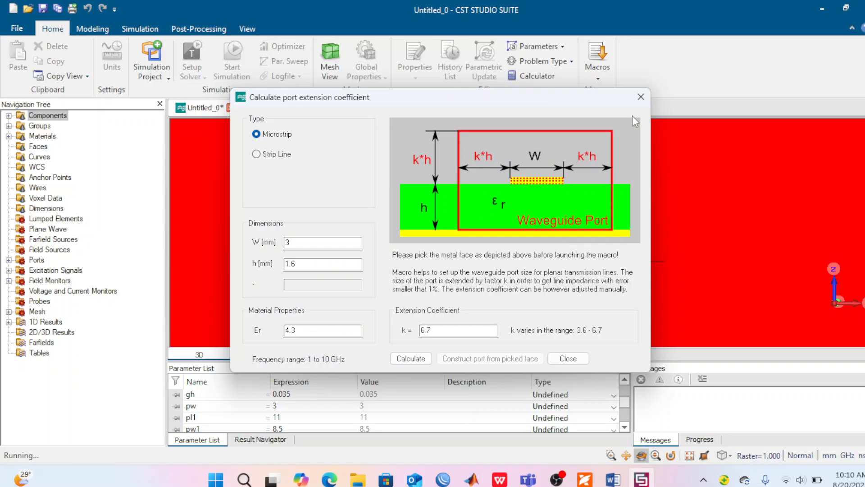
{"action": "left_click", "coordinate": [641, 97]}
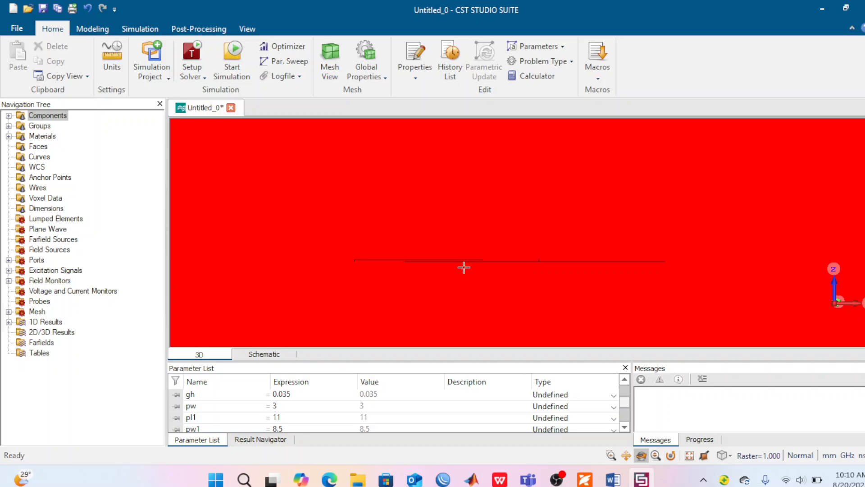
Step: Inspect the new waveguide port's extent and placement at the feed line's end from several angles, finishing in a straight top view
{"action": "scroll", "coordinate": [464, 267], "scroll_direction": "up", "scroll_amount": 5}
{"action": "scroll", "coordinate": [464, 268], "scroll_direction": "down", "scroll_amount": 10}
{"action": "scroll", "coordinate": [464, 267], "scroll_direction": "down", "scroll_amount": 3}
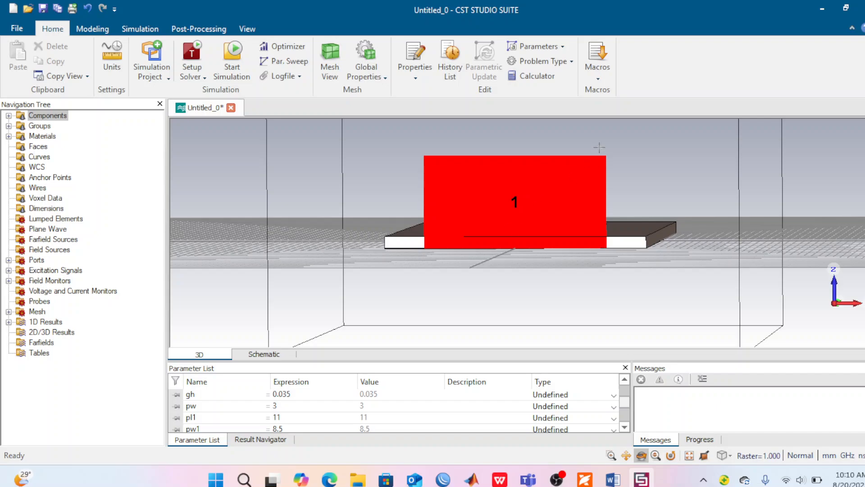
{"action": "scroll", "coordinate": [533, 192], "scroll_direction": "down", "scroll_amount": 2}
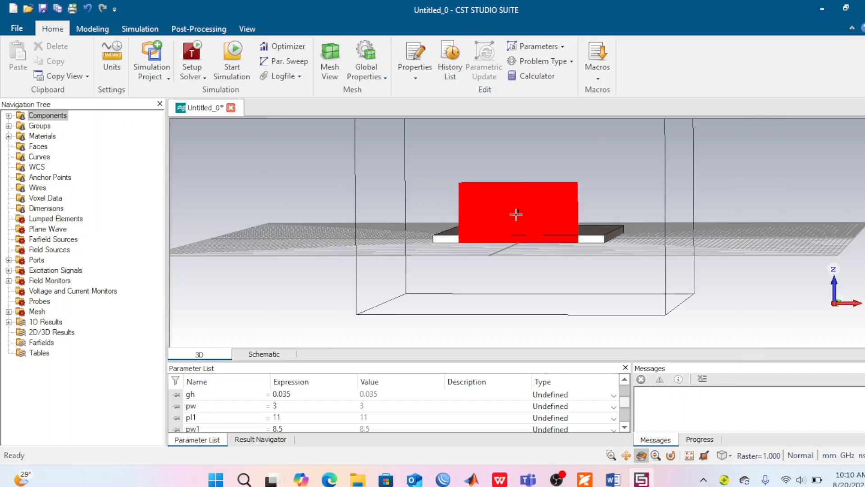
{"action": "left_click_drag", "start_coordinate": [512, 215], "coordinate": [412, 392]}
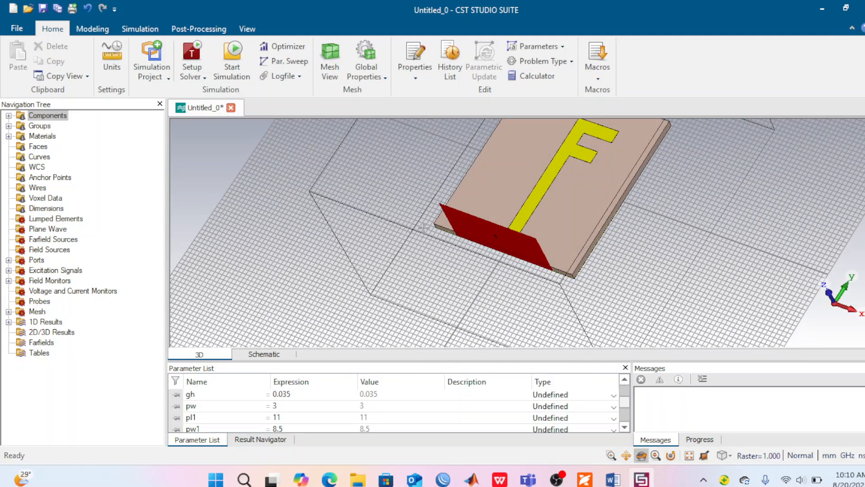
{"action": "left_click_drag", "start_coordinate": [423, 228], "coordinate": [475, 334]}
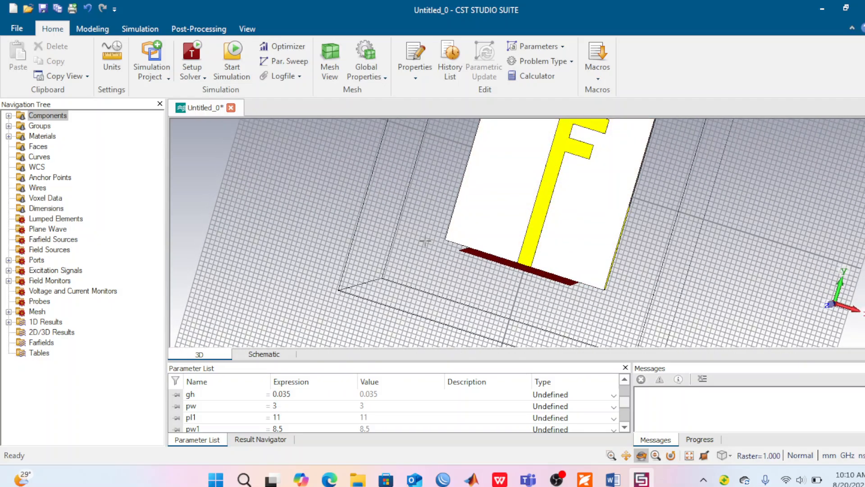
{"action": "left_click_drag", "start_coordinate": [425, 241], "coordinate": [470, 278]}
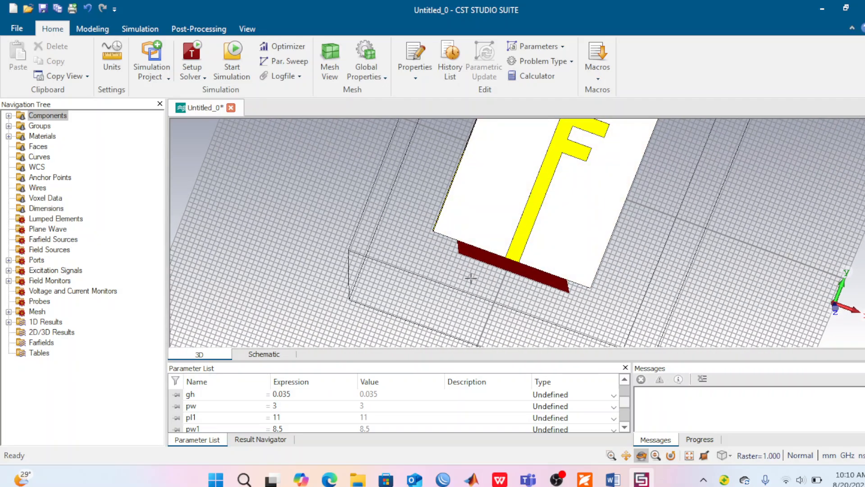
{"action": "key", "text": "space"}
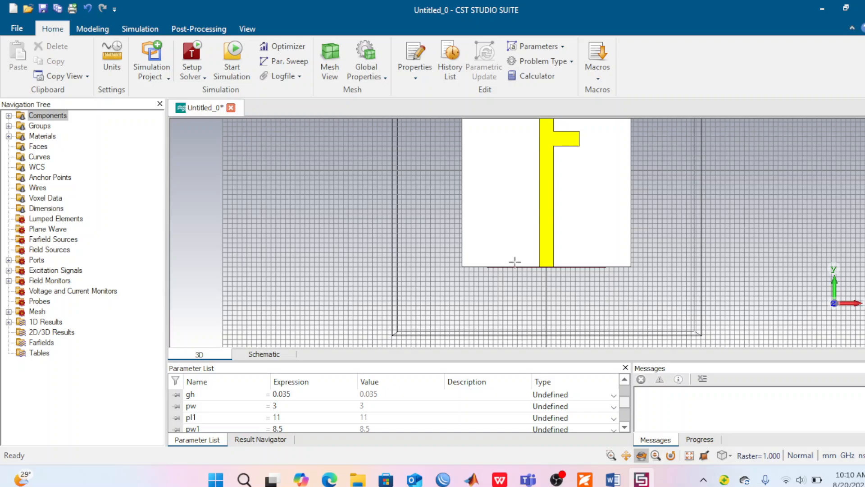
Step: Run the simulation of the F-shaped antenna with its waveguide port
{"action": "left_click_drag", "start_coordinate": [412, 234], "coordinate": [410, 288]}
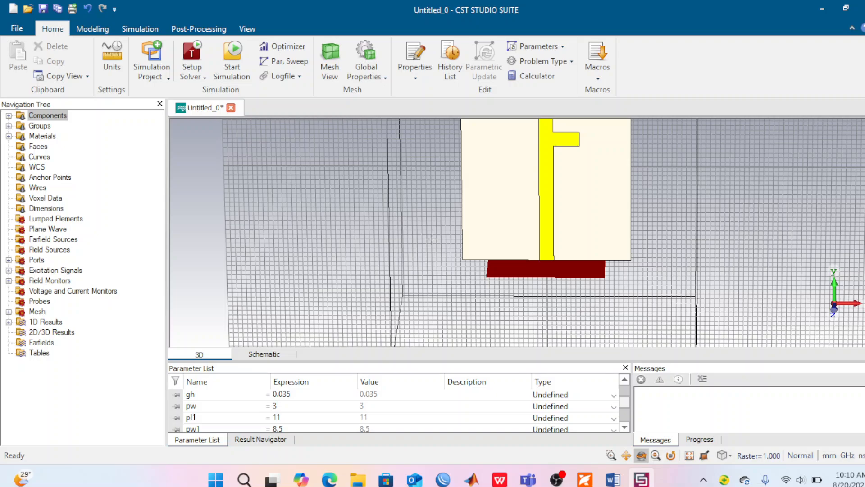
{"action": "left_click_drag", "start_coordinate": [432, 239], "coordinate": [437, 197]}
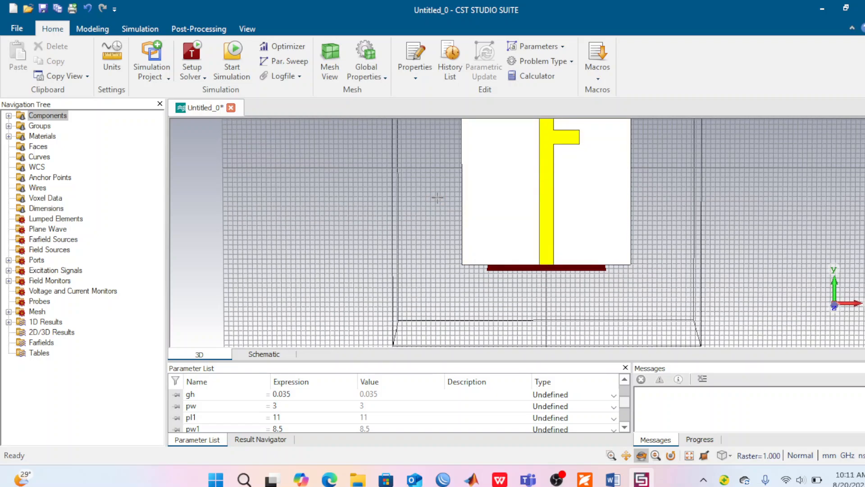
{"action": "left_click", "coordinate": [626, 455]}
{"action": "left_click_drag", "start_coordinate": [431, 207], "coordinate": [422, 257]}
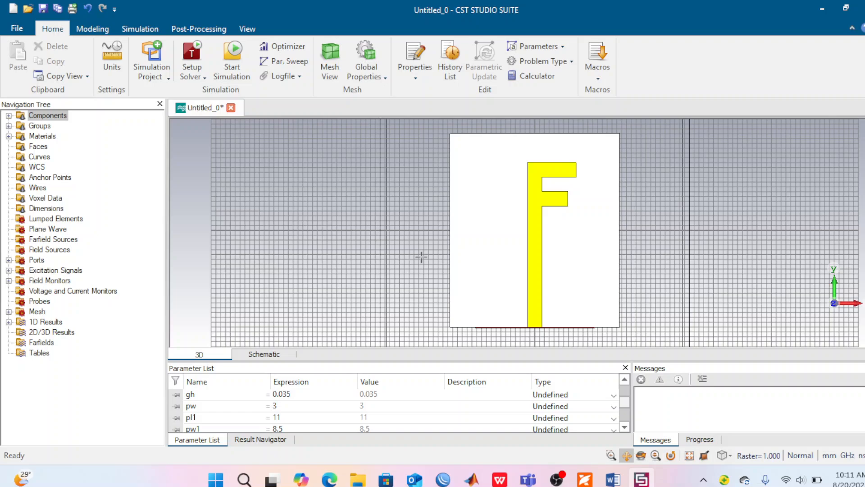
{"action": "left_click", "coordinate": [9, 322]}
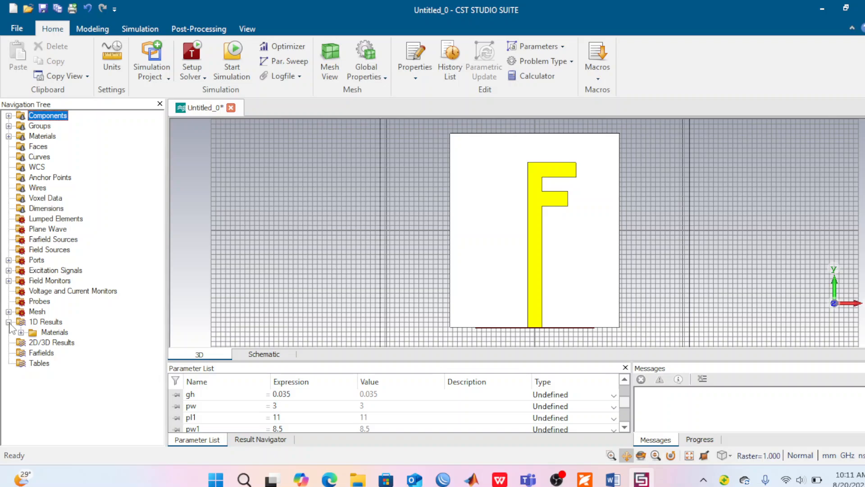
{"action": "left_click", "coordinate": [8, 322]}
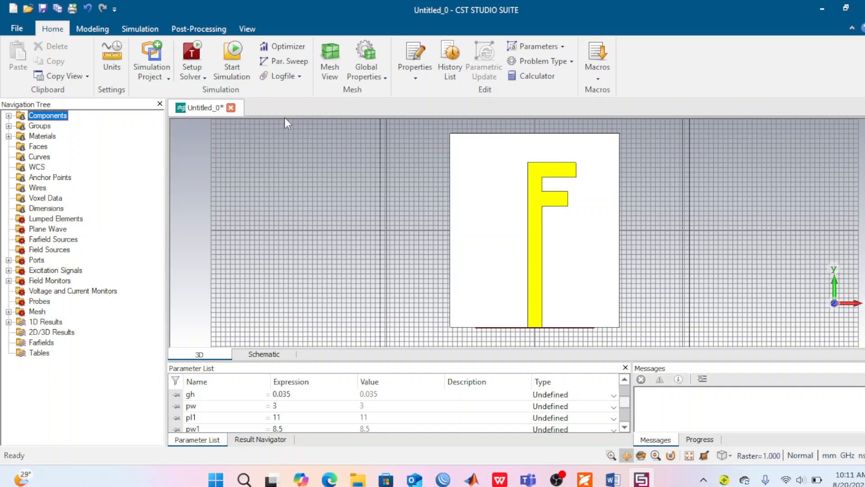
{"action": "left_click", "coordinate": [234, 61]}
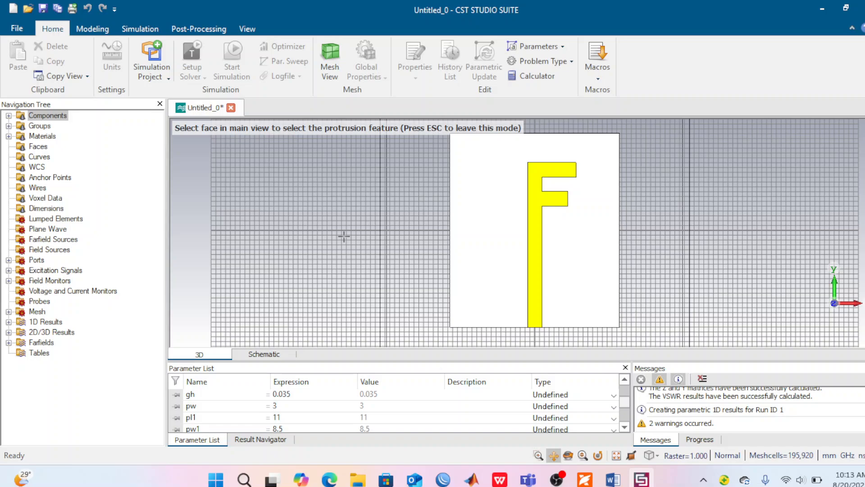
{"action": "key", "text": "Escape"}
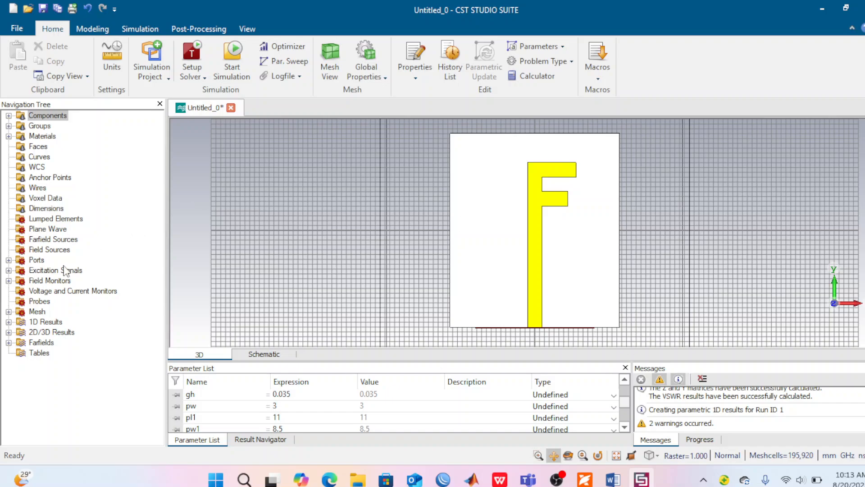
Step: Display the S1,1 S-parameter plot in dB from the 1D results
{"action": "left_click", "coordinate": [8, 322]}
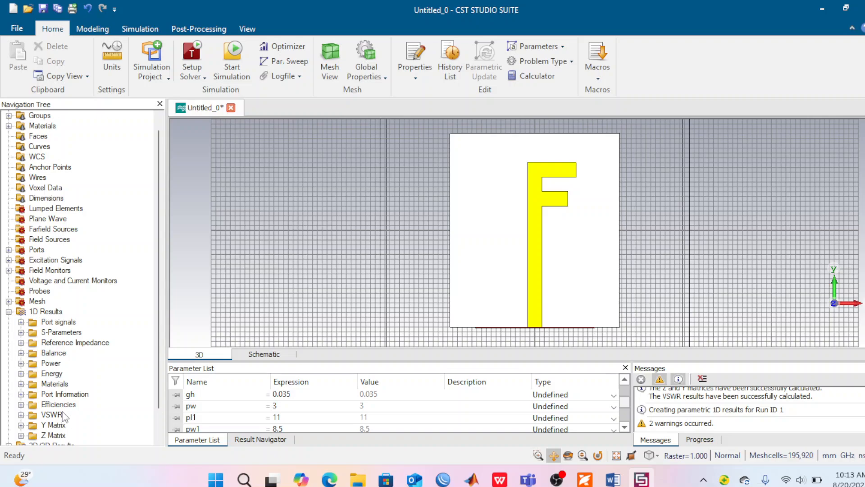
{"action": "left_click", "coordinate": [21, 332]}
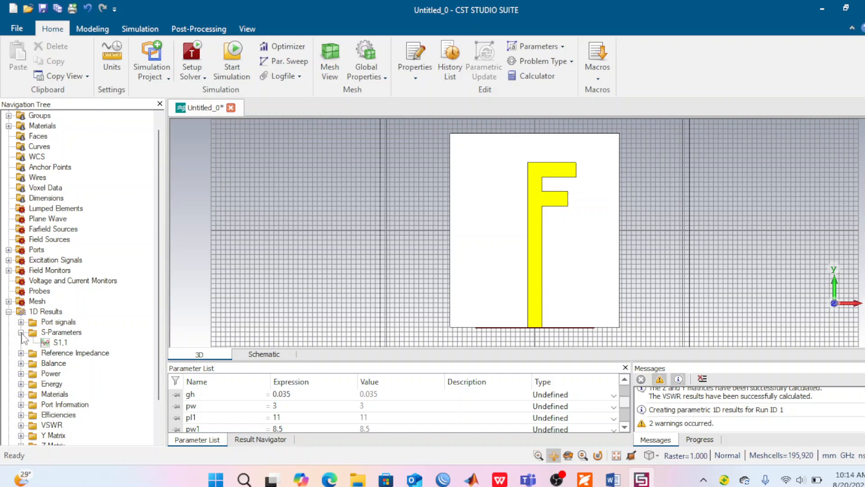
{"action": "left_click", "coordinate": [47, 344]}
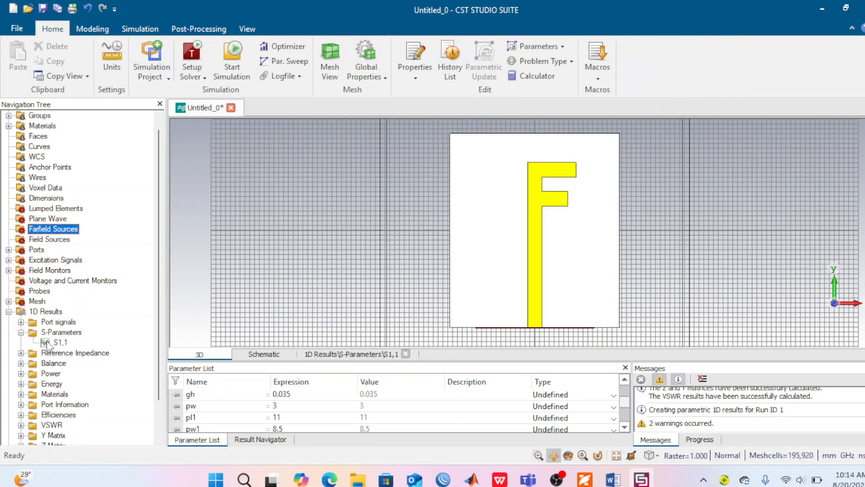
{"action": "left_click", "coordinate": [47, 343]}
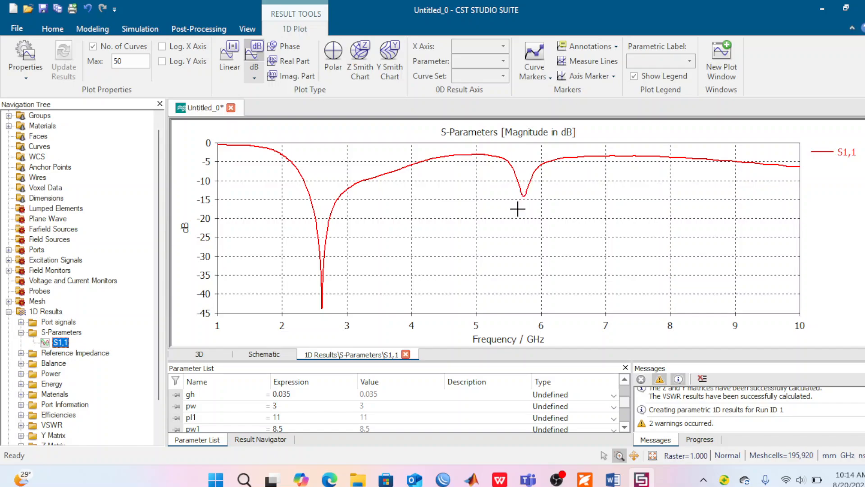
Step: Place curve markers at the four -10 dB crossings of the S1,1 curve, about 2.34, 3.23, 5.64 and 5.83 GHz
{"action": "left_click", "coordinate": [550, 78]}
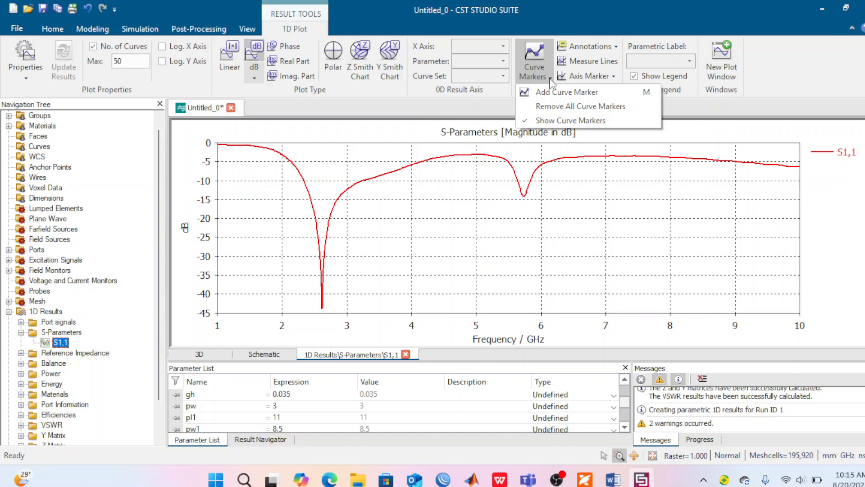
{"action": "left_click", "coordinate": [553, 92]}
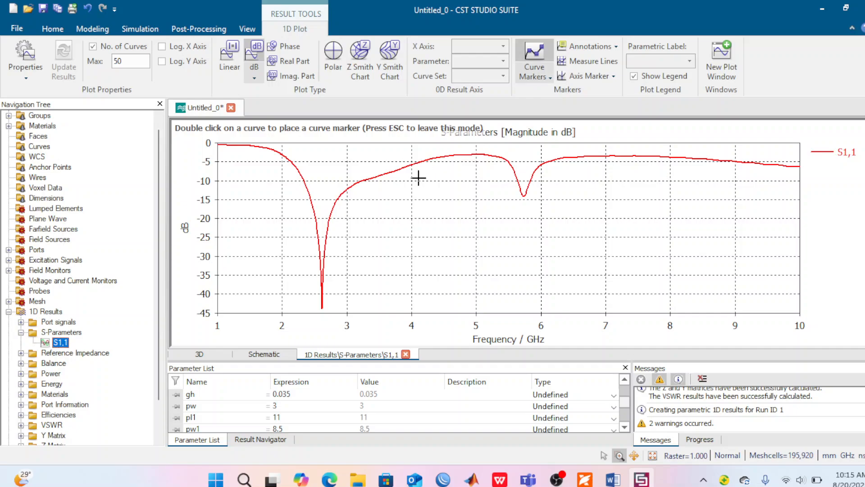
{"action": "left_click", "coordinate": [305, 185]}
{"action": "double_click", "coordinate": [304, 182]}
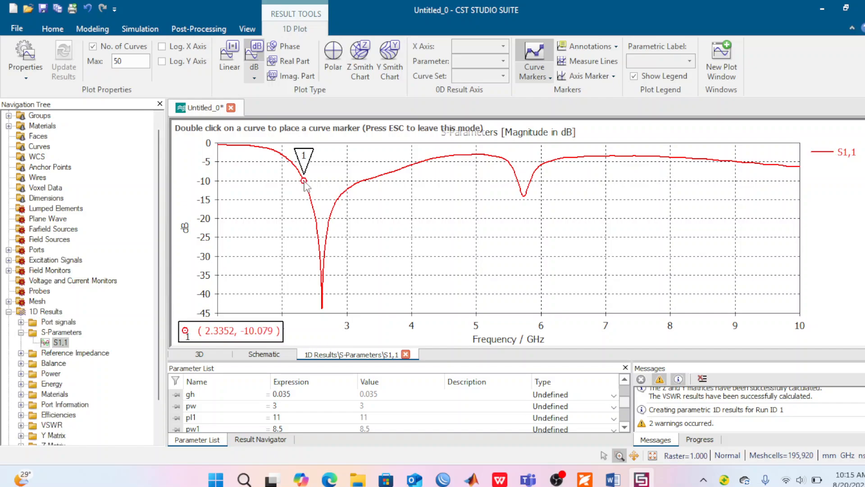
{"action": "double_click", "coordinate": [363, 182]}
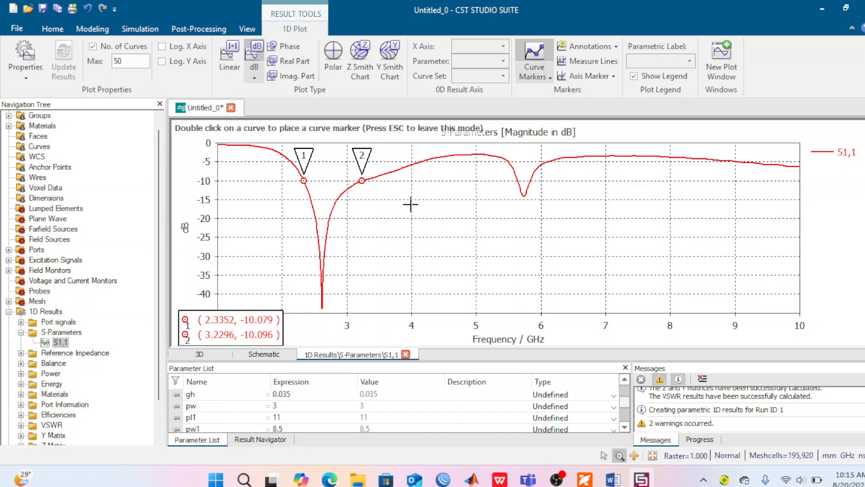
{"action": "double_click", "coordinate": [518, 181]}
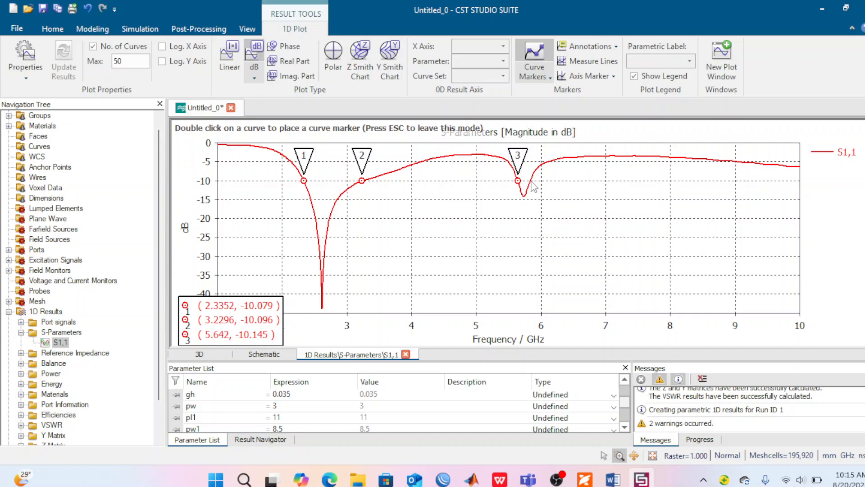
{"action": "double_click", "coordinate": [531, 181]}
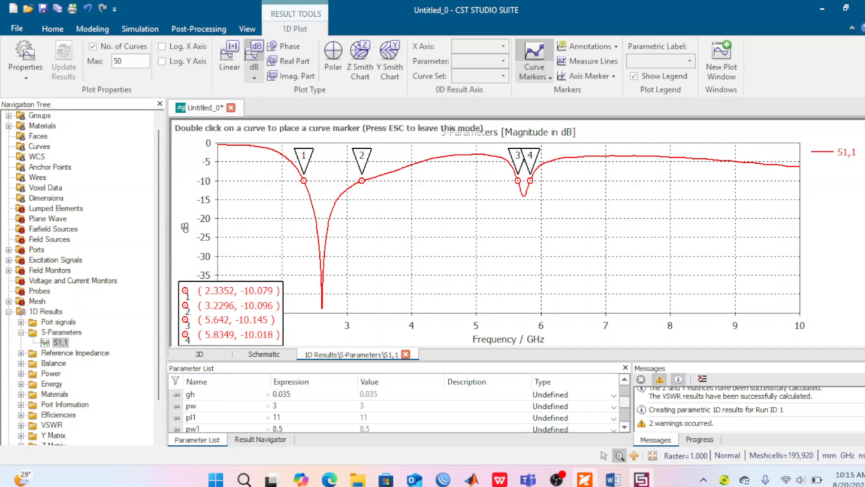
Step: Switch to the antenna paper in Foxit PDF and examine its return loss graph, stated impedance bandwidths, gain and radiation pattern results
{"action": "mouse_move", "coordinate": [585, 478]}
{"action": "left_click", "coordinate": [658, 358]}
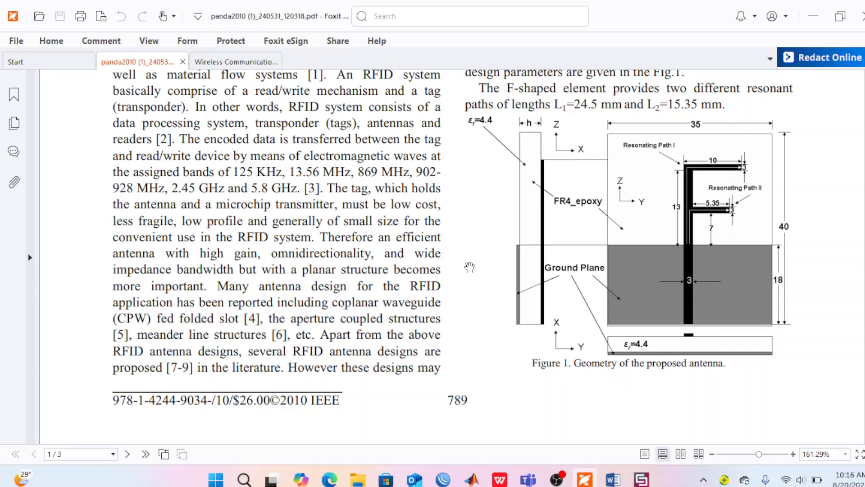
{"action": "scroll", "coordinate": [470, 268], "scroll_direction": "up", "scroll_amount": 2}
{"action": "scroll", "coordinate": [469, 267], "scroll_direction": "down", "scroll_amount": 10}
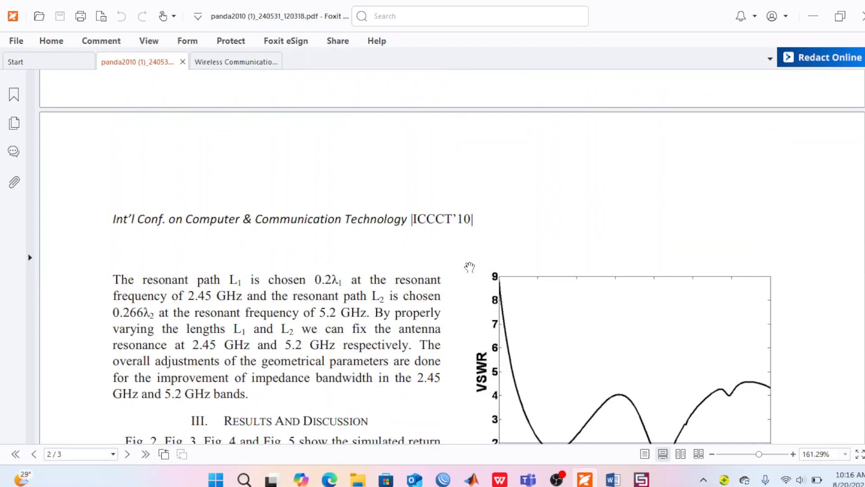
{"action": "scroll", "coordinate": [469, 268], "scroll_direction": "down", "scroll_amount": 4}
{"action": "scroll", "coordinate": [469, 267], "scroll_direction": "down", "scroll_amount": 6}
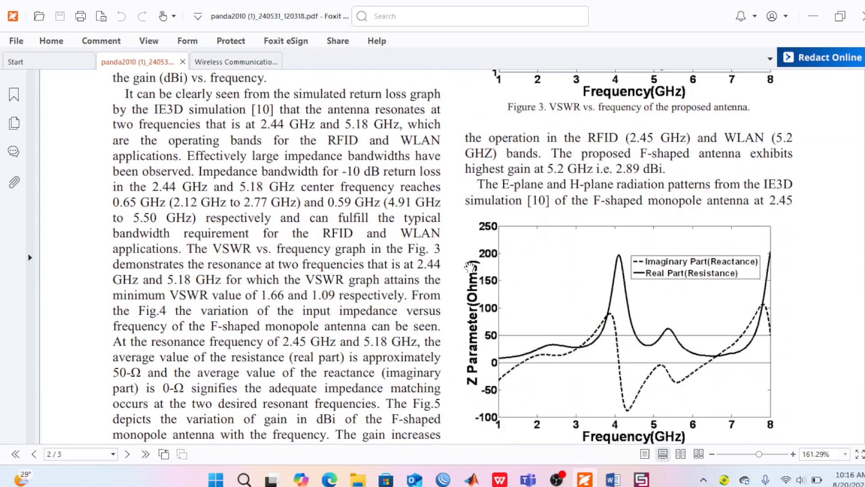
{"action": "scroll", "coordinate": [469, 267], "scroll_direction": "down", "scroll_amount": 5}
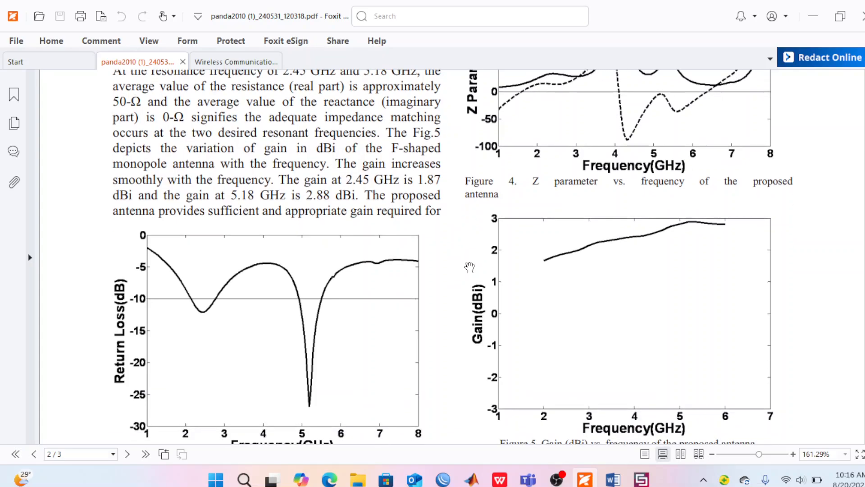
{"action": "scroll", "coordinate": [470, 267], "scroll_direction": "down", "scroll_amount": 1}
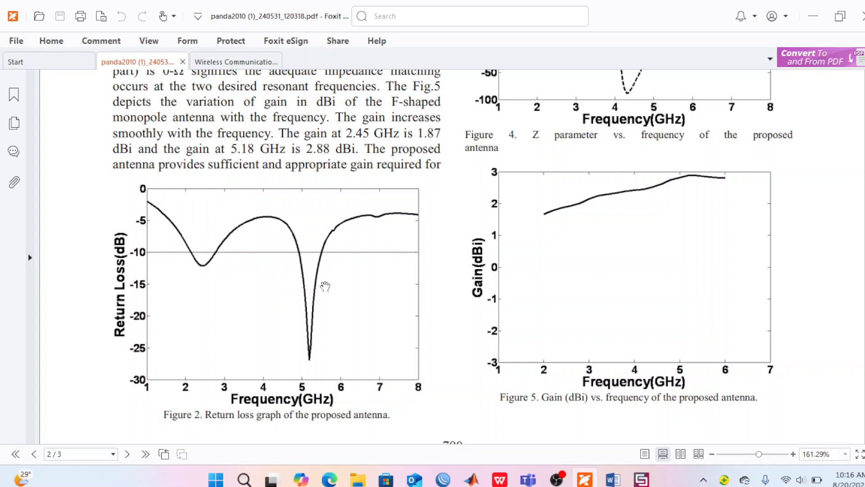
{"action": "scroll", "coordinate": [297, 287], "scroll_direction": "up", "scroll_amount": 3}
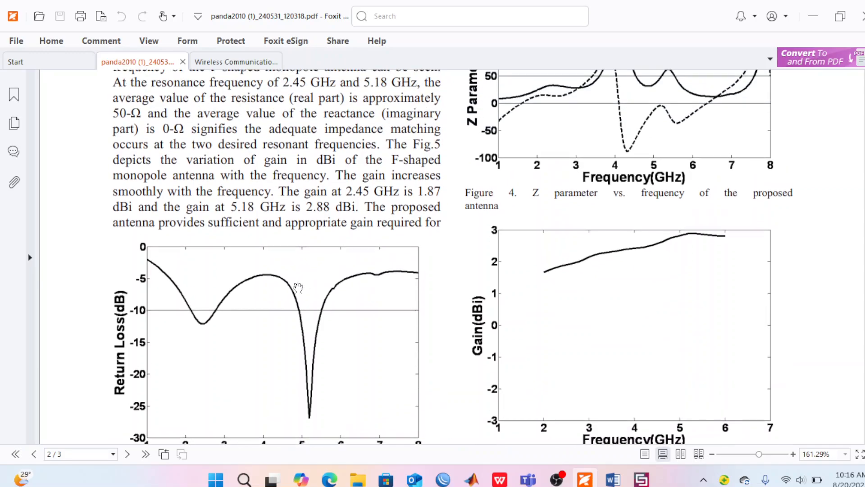
{"action": "scroll", "coordinate": [298, 287], "scroll_direction": "up", "scroll_amount": 4}
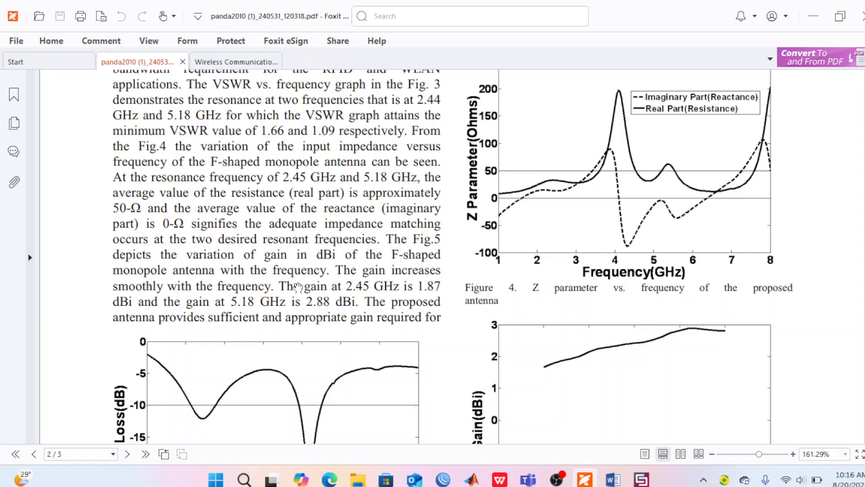
{"action": "scroll", "coordinate": [297, 287], "scroll_direction": "down", "scroll_amount": 18}
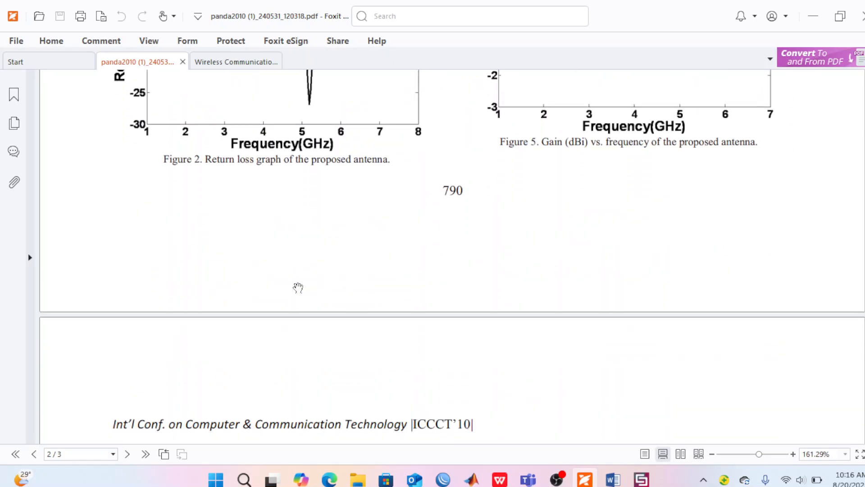
{"action": "scroll", "coordinate": [297, 288], "scroll_direction": "down", "scroll_amount": 11}
{"action": "scroll", "coordinate": [298, 287], "scroll_direction": "down", "scroll_amount": 6}
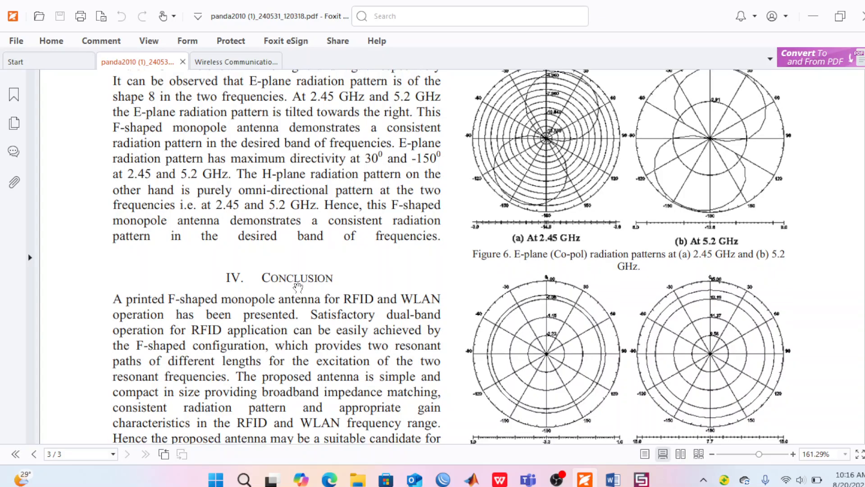
{"action": "scroll", "coordinate": [297, 287], "scroll_direction": "up", "scroll_amount": 20}
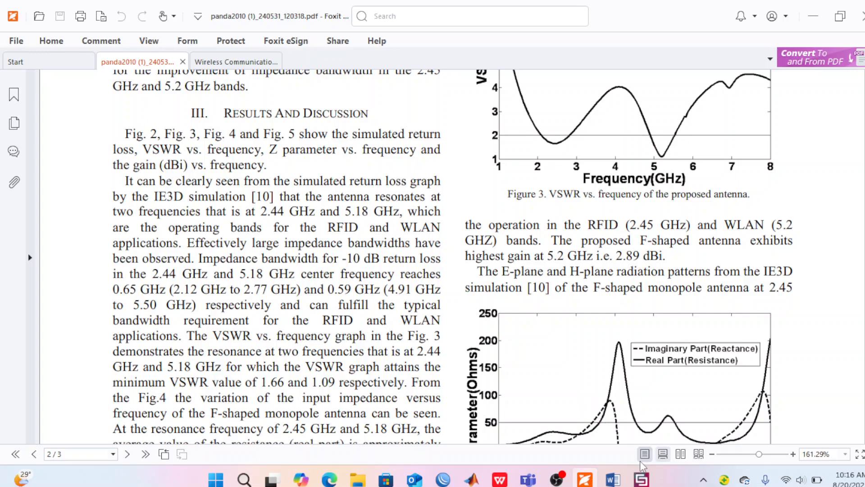
Step: Return to CST Studio Suite and plot the radiation efficiency alone and together with the total efficiency, both on a linear scale
{"action": "left_click", "coordinate": [641, 480]}
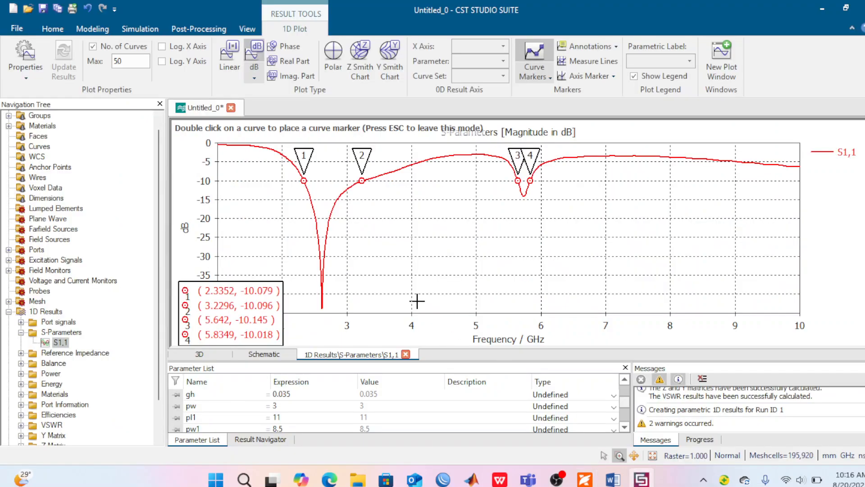
{"action": "left_click", "coordinate": [21, 333]}
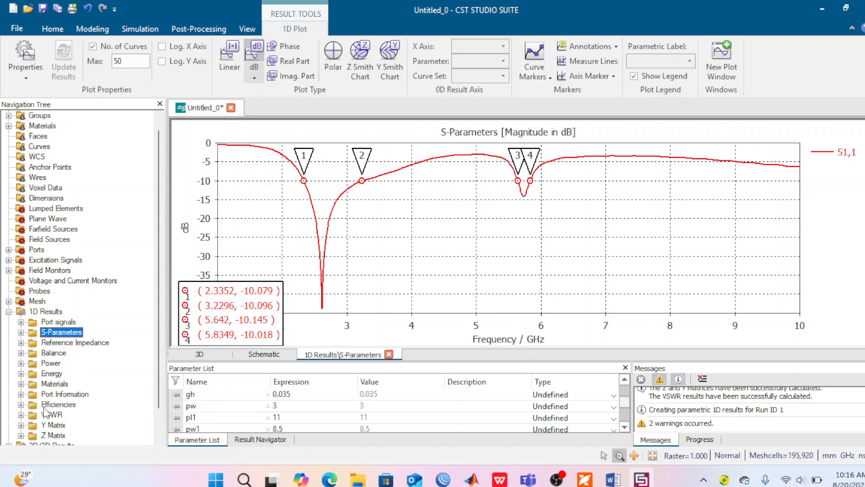
{"action": "left_click", "coordinate": [21, 404]}
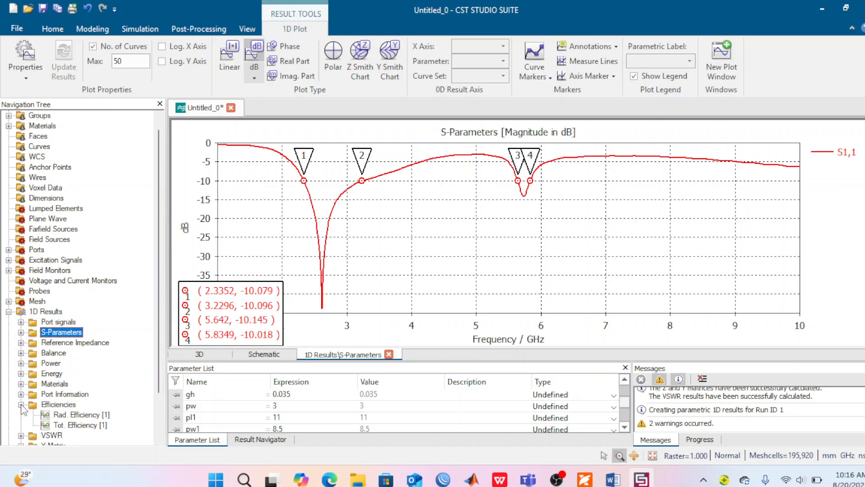
{"action": "left_click", "coordinate": [60, 416]}
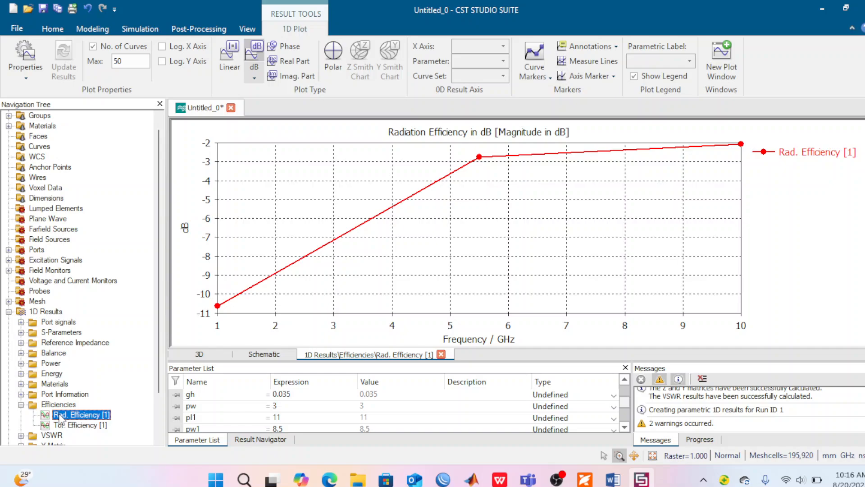
{"action": "left_click", "coordinate": [235, 59]}
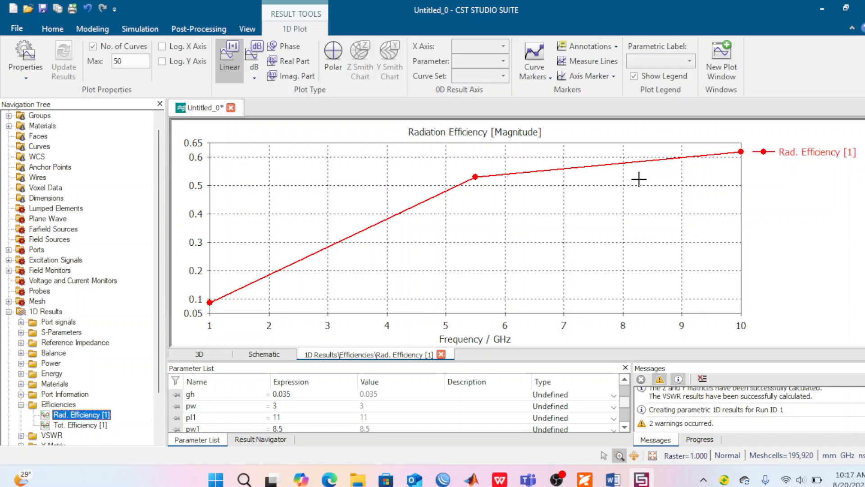
{"action": "left_click", "coordinate": [21, 405]}
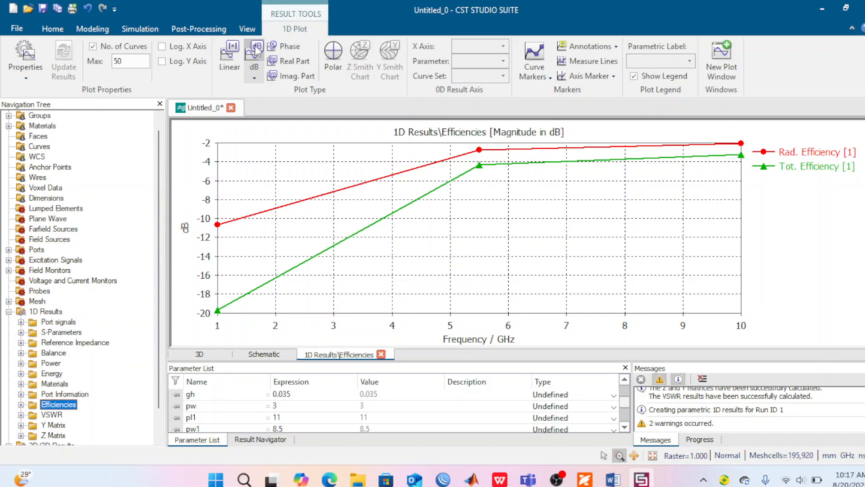
{"action": "left_click", "coordinate": [220, 55]}
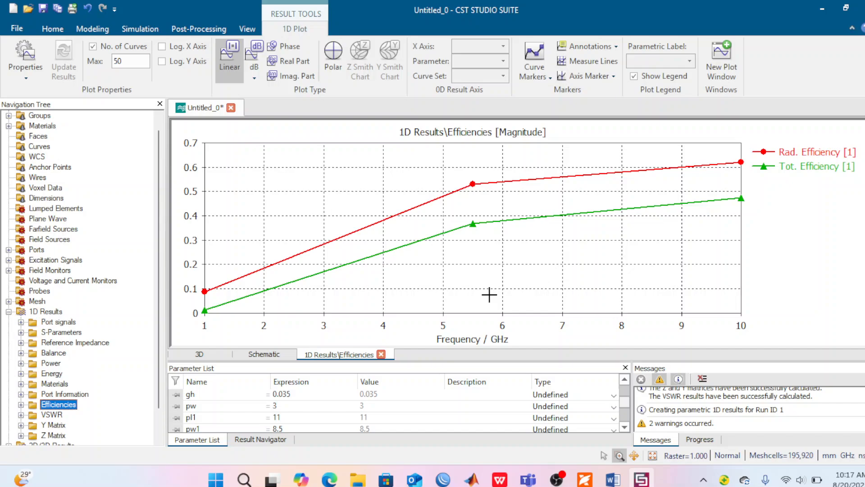
Step: Switch to the antenna paper in Foxit PDF and examine its VSWR, Z parameter, return loss and gain graphs
{"action": "left_click", "coordinate": [585, 481]}
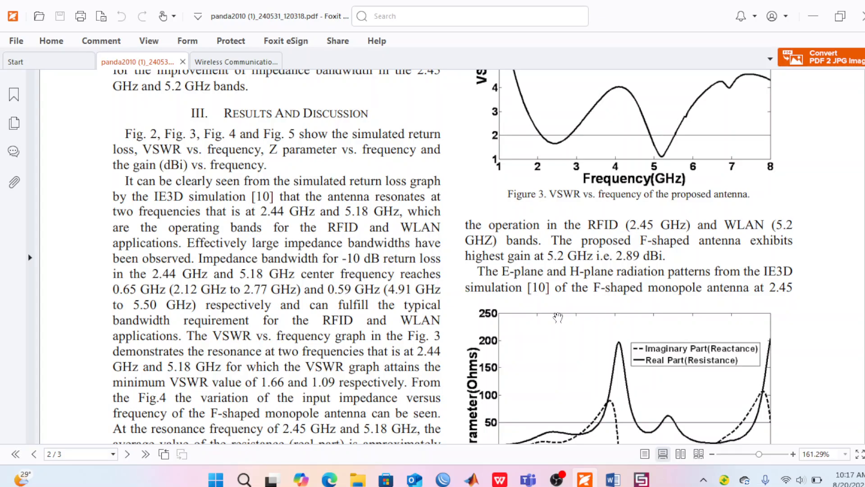
{"action": "scroll", "coordinate": [558, 317], "scroll_direction": "down", "scroll_amount": 3}
{"action": "scroll", "coordinate": [558, 318], "scroll_direction": "down", "scroll_amount": 10}
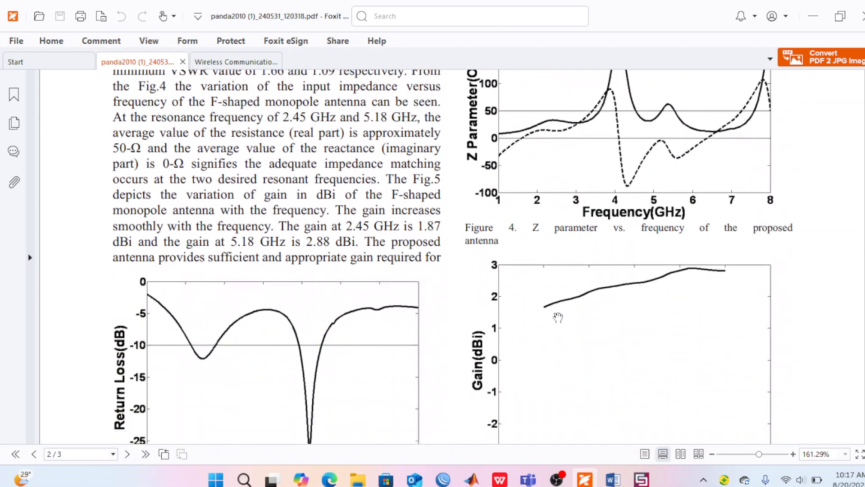
{"action": "scroll", "coordinate": [558, 317], "scroll_direction": "up", "scroll_amount": 10}
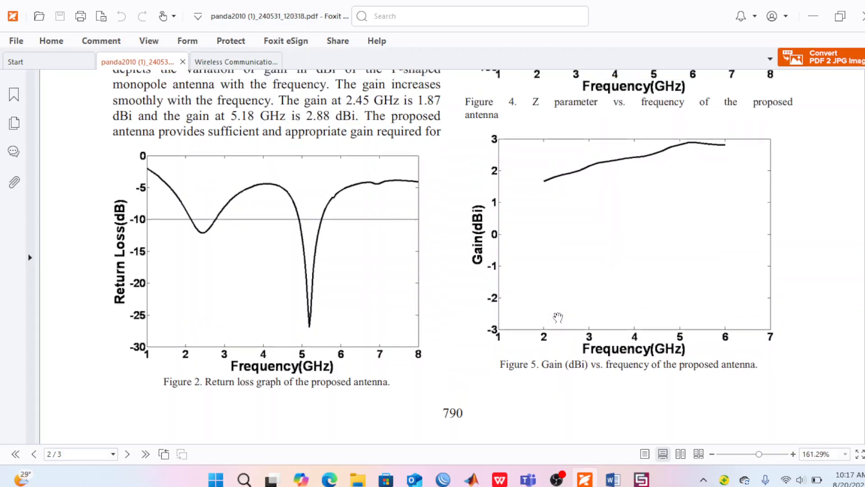
{"action": "scroll", "coordinate": [558, 317], "scroll_direction": "up", "scroll_amount": 10}
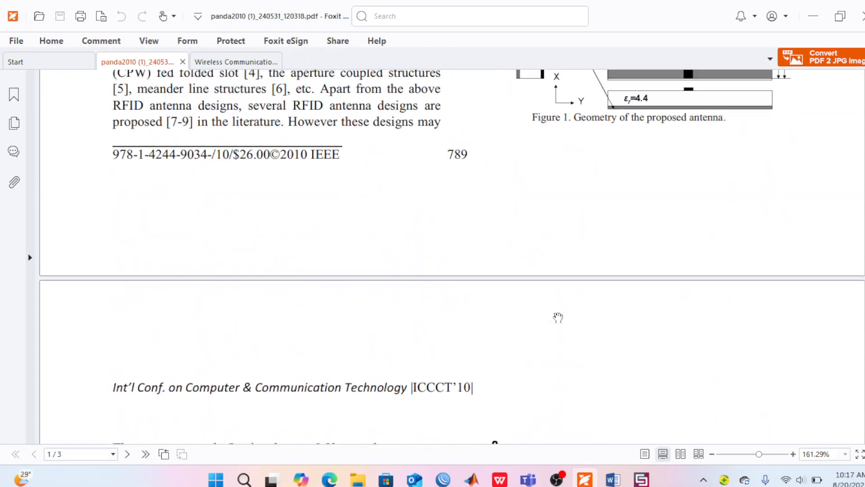
{"action": "scroll", "coordinate": [558, 318], "scroll_direction": "down", "scroll_amount": 17}
{"action": "scroll", "coordinate": [558, 318], "scroll_direction": "down", "scroll_amount": 7}
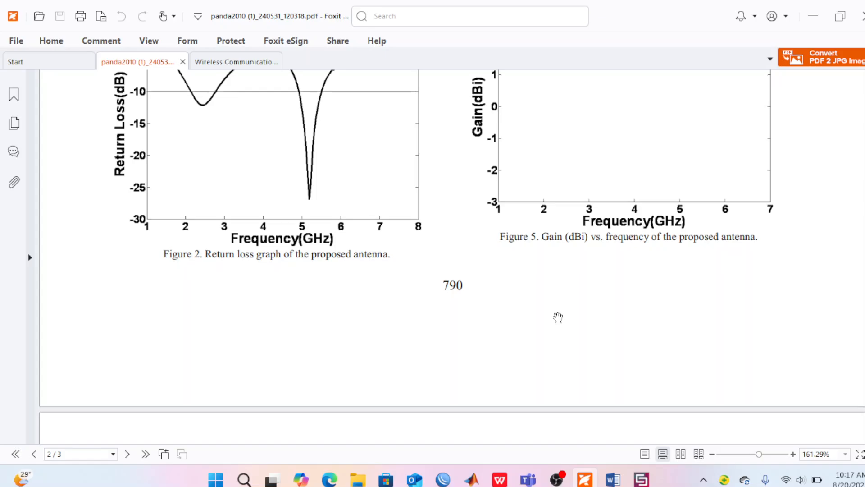
{"action": "scroll", "coordinate": [558, 318], "scroll_direction": "down", "scroll_amount": 7}
{"action": "scroll", "coordinate": [558, 316], "scroll_direction": "up", "scroll_amount": 8}
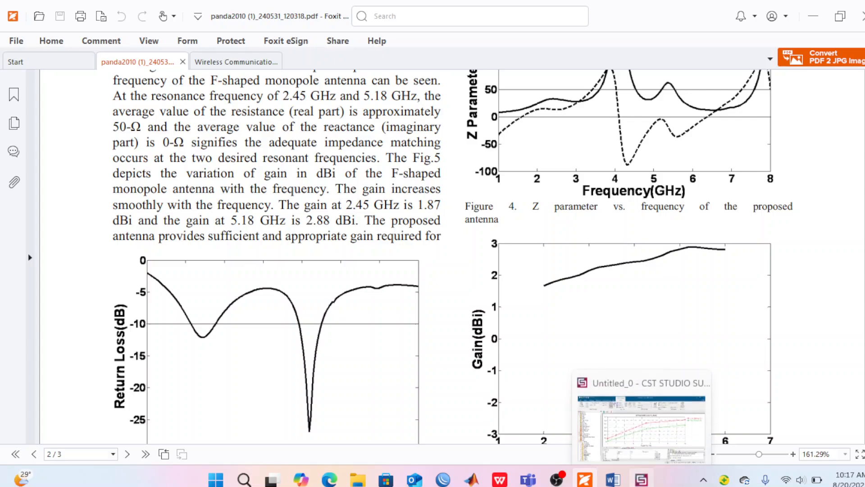
Step: Return to CST Studio Suite and display the VSWR1 curve from the 1D results
{"action": "left_click", "coordinate": [642, 479]}
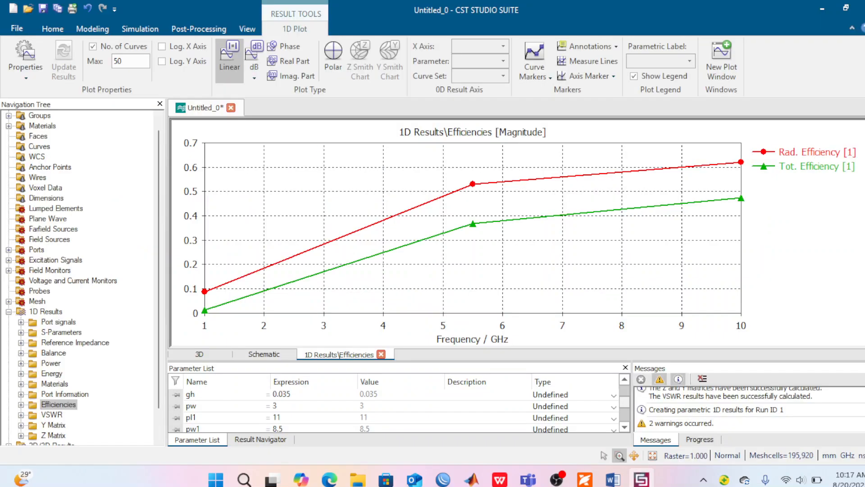
{"action": "left_click", "coordinate": [21, 414]}
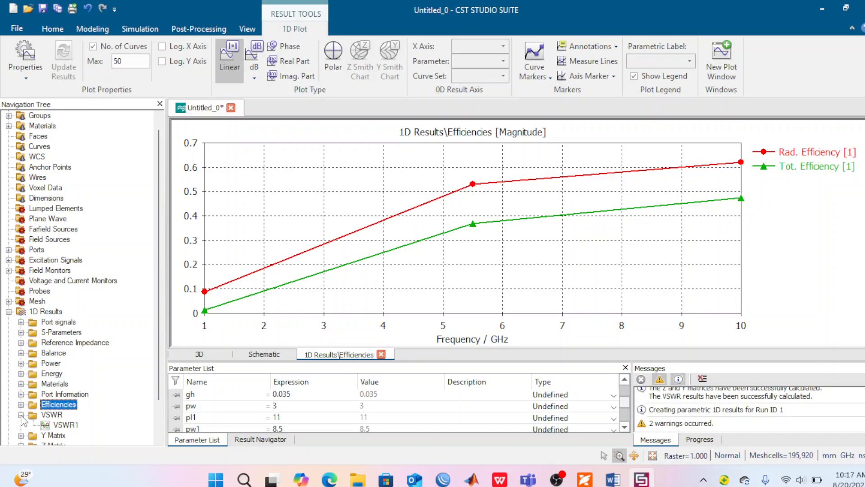
{"action": "left_click", "coordinate": [47, 427]}
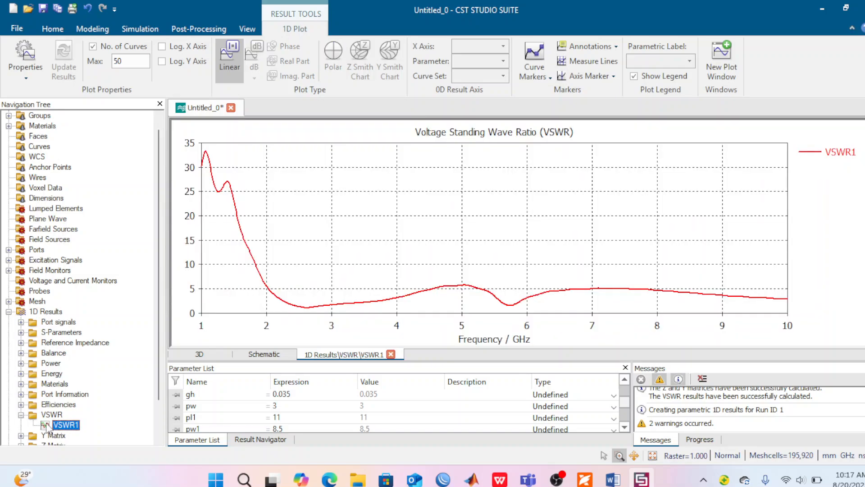